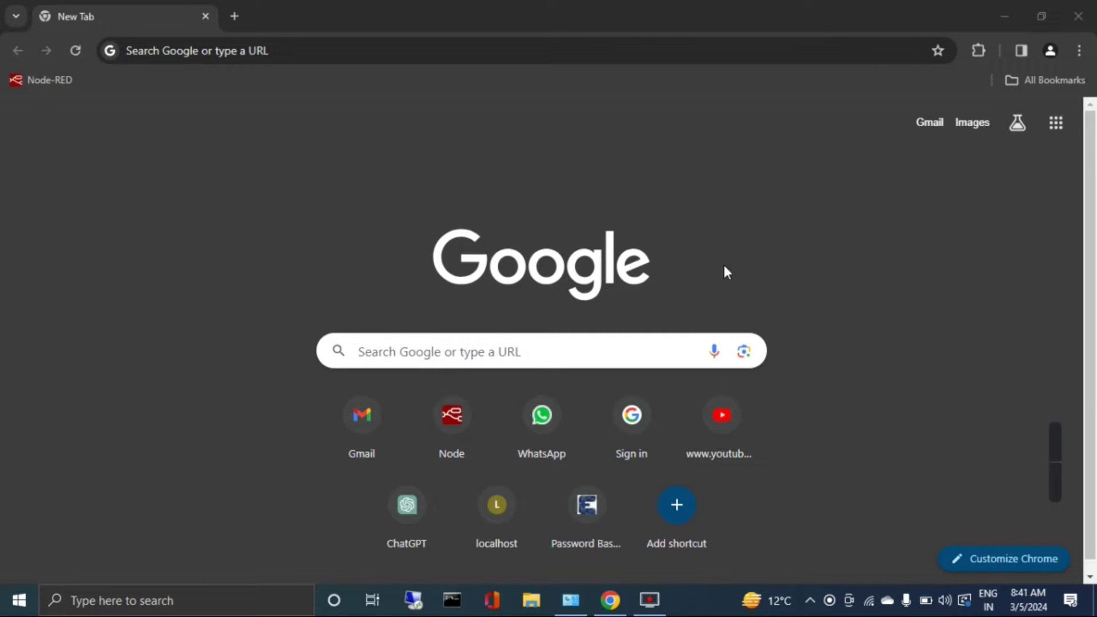
Search Google for 'default ip addrss of ubnt' and highlight 192.168.1.20 in the featured snippet.
click(498, 341)
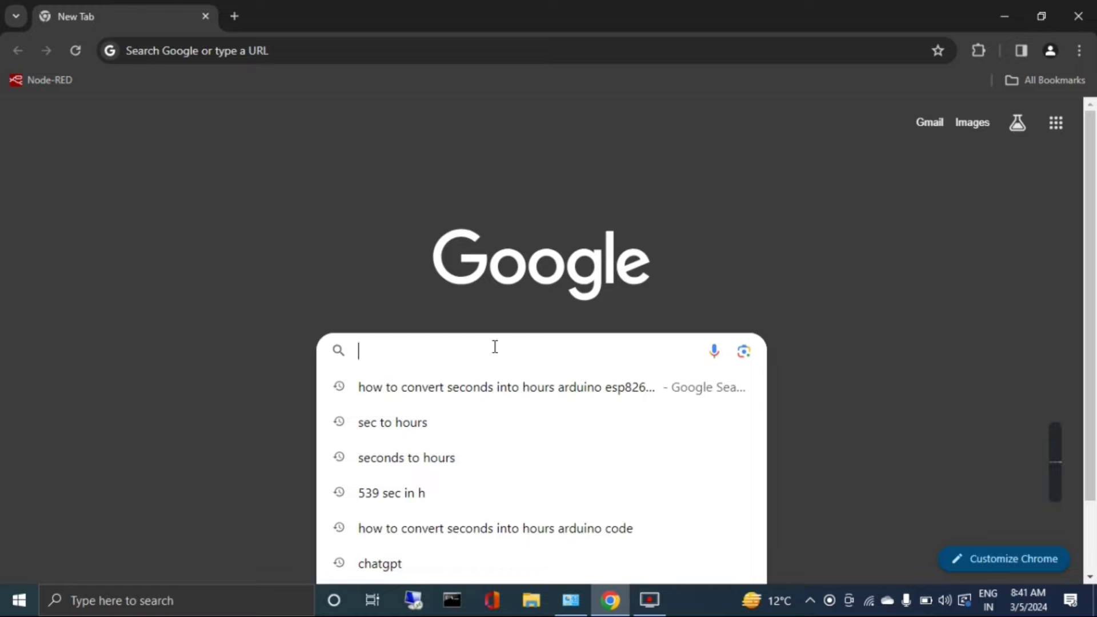
text(default ip )
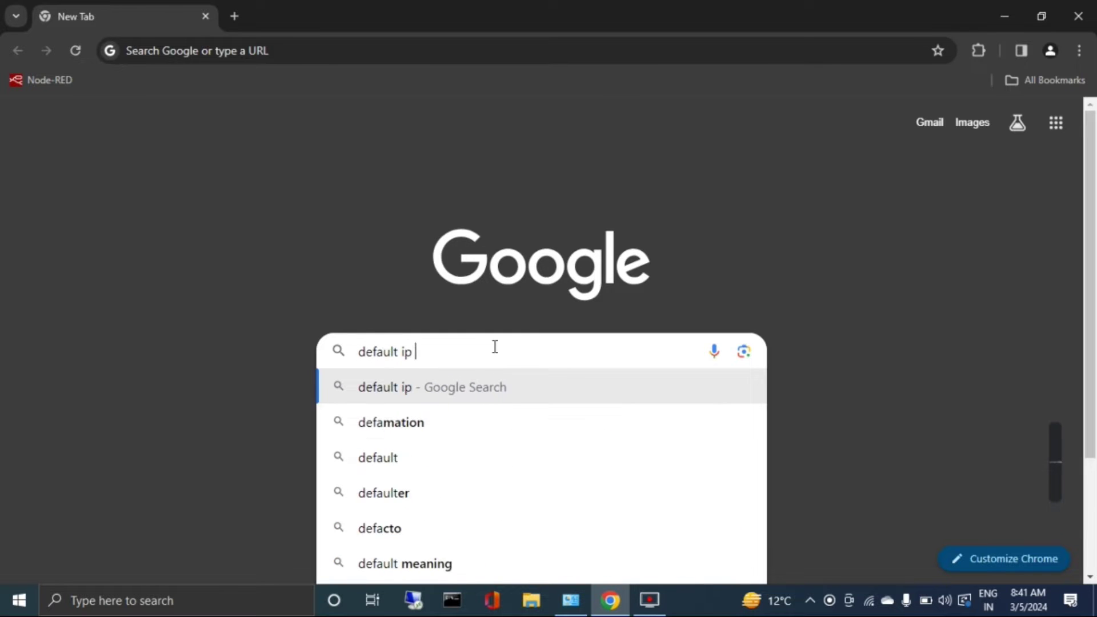
text(addrss)
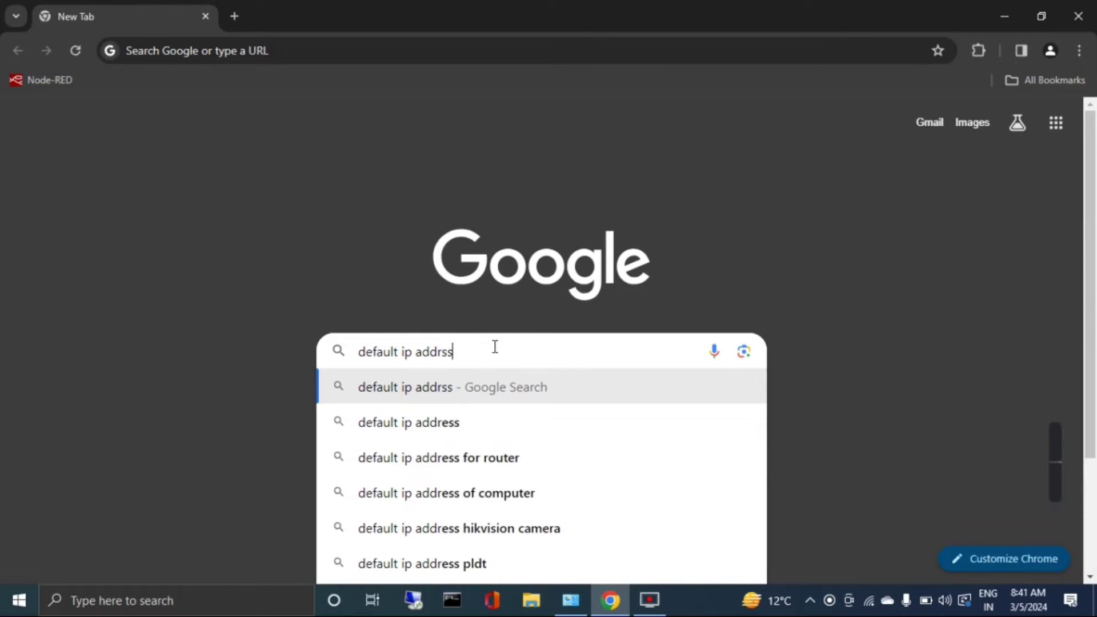
text( of ubnt)
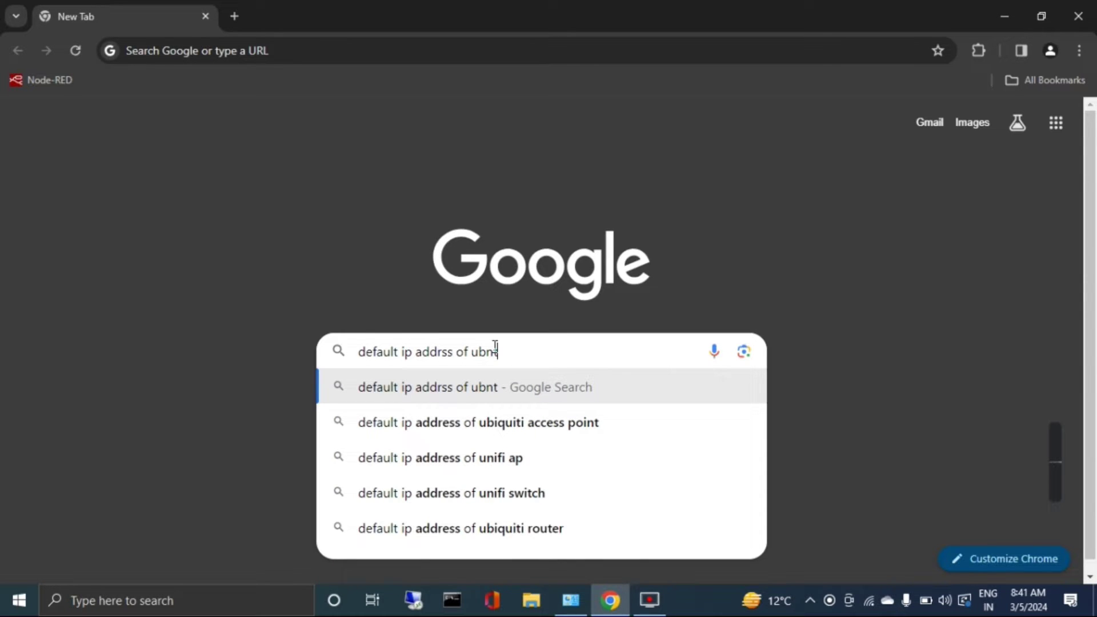
key(Return)
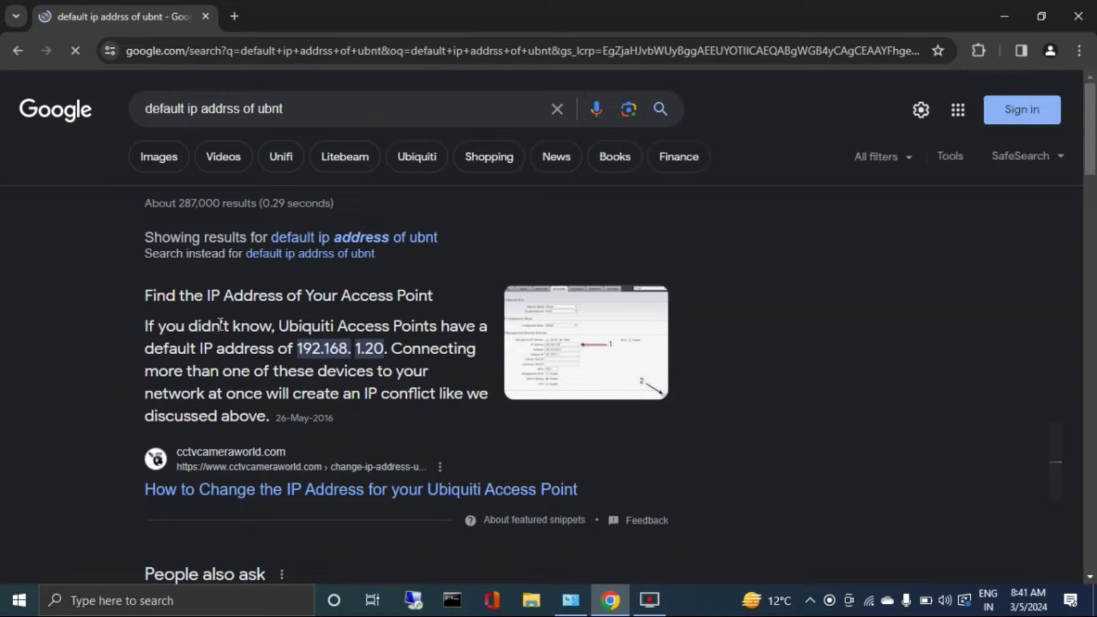
drag(298, 349, 389, 347)
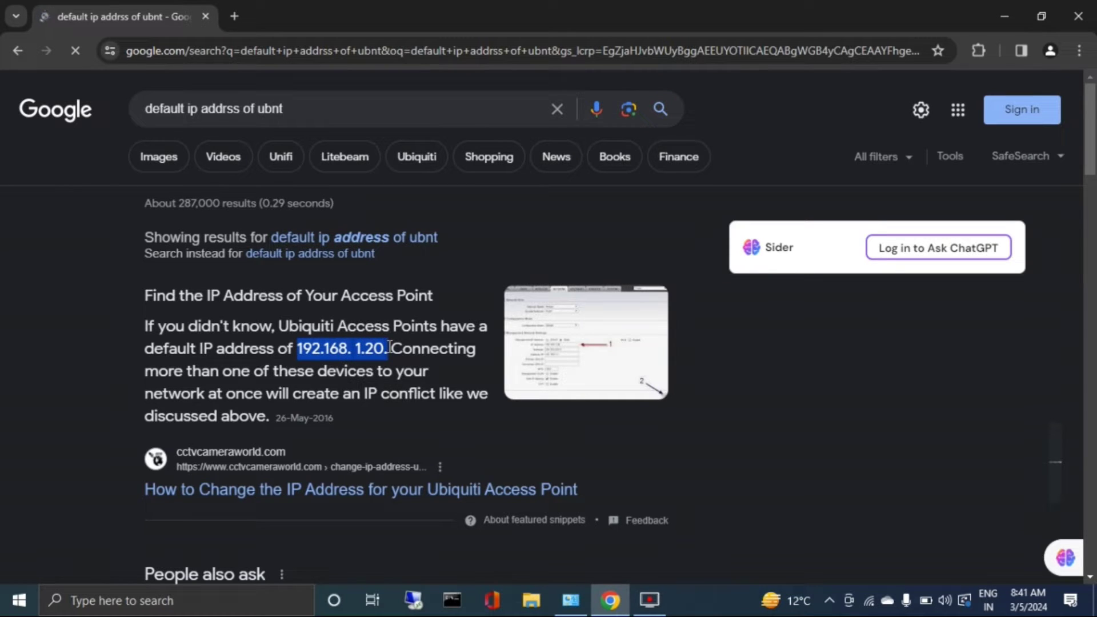
drag(390, 347, 389, 347)
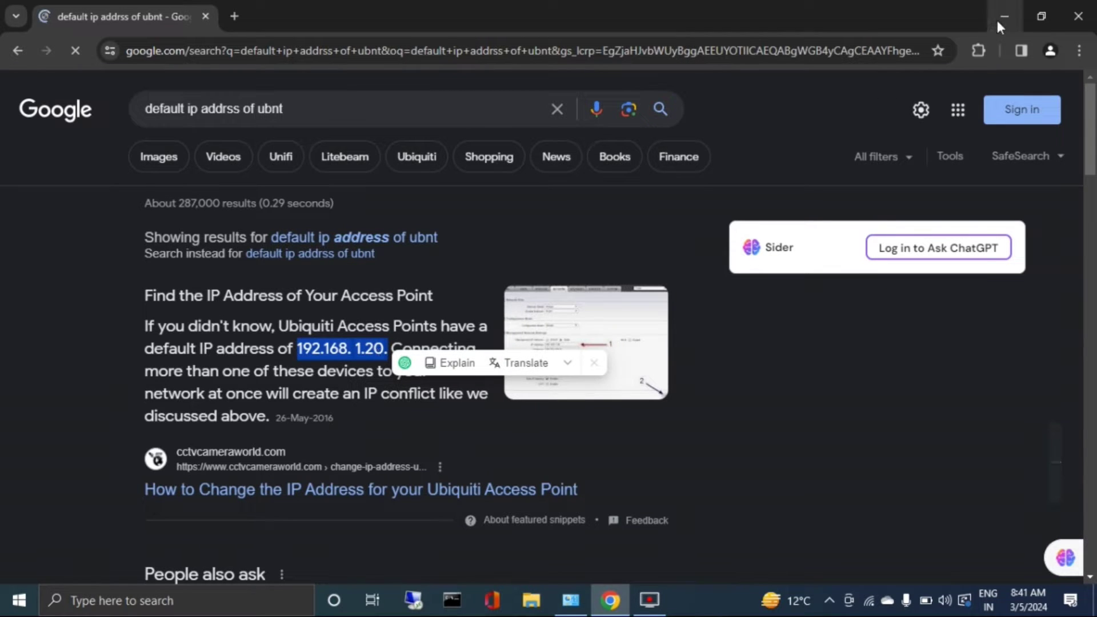
Open the Ethernet adapter's Internet Protocol Version 4 (TCP/IPv4) properties in Network Connections.
click(1004, 16)
click(572, 601)
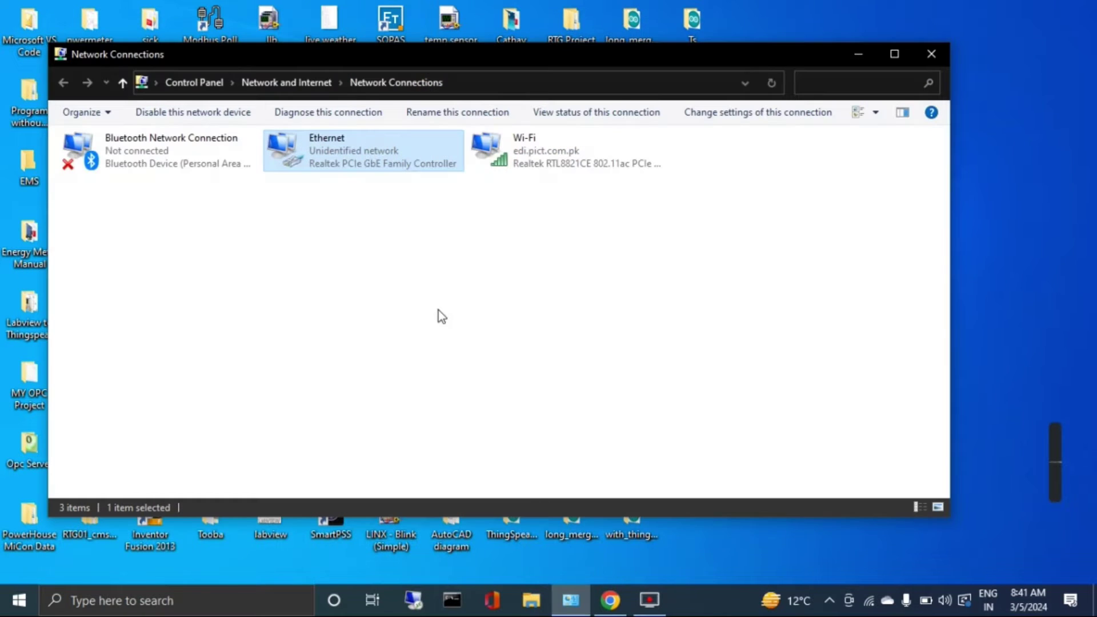
double_click(338, 149)
click(451, 432)
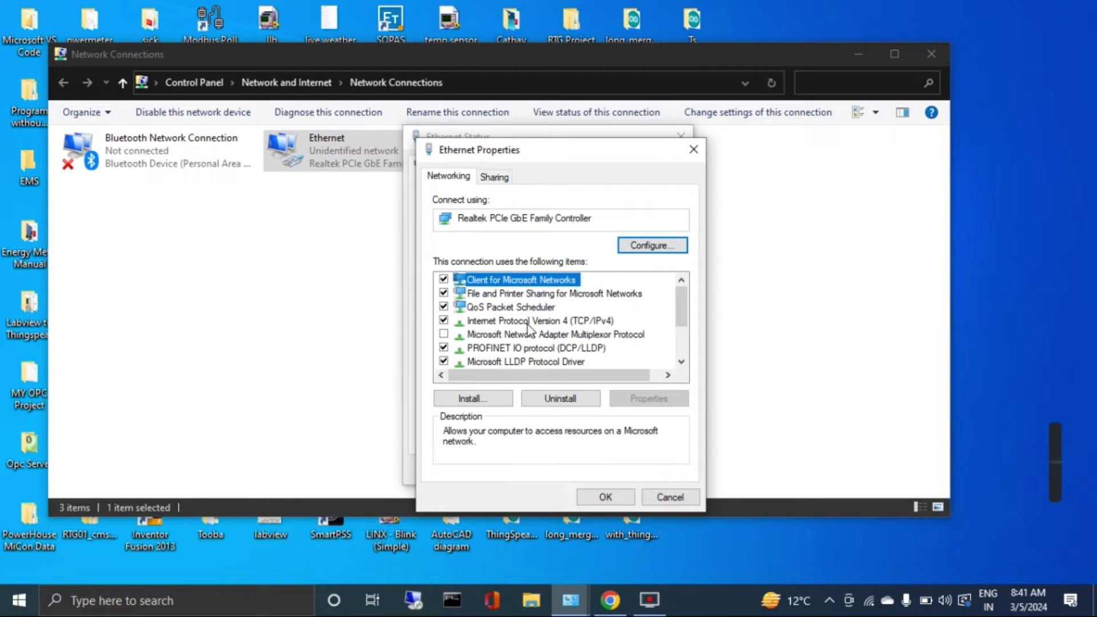
click(527, 322)
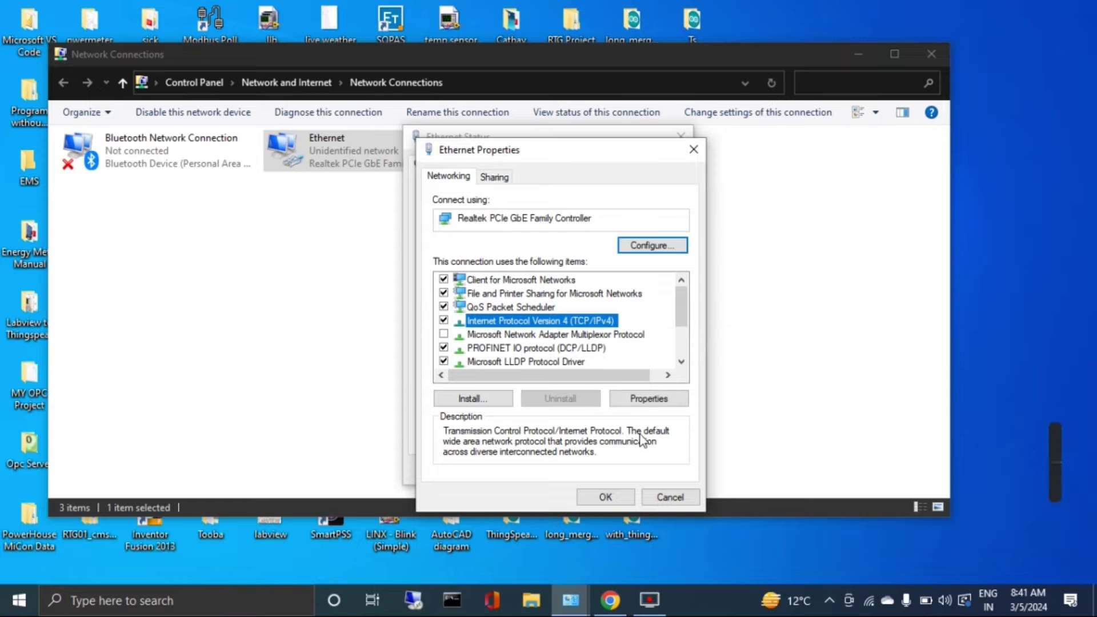
click(655, 401)
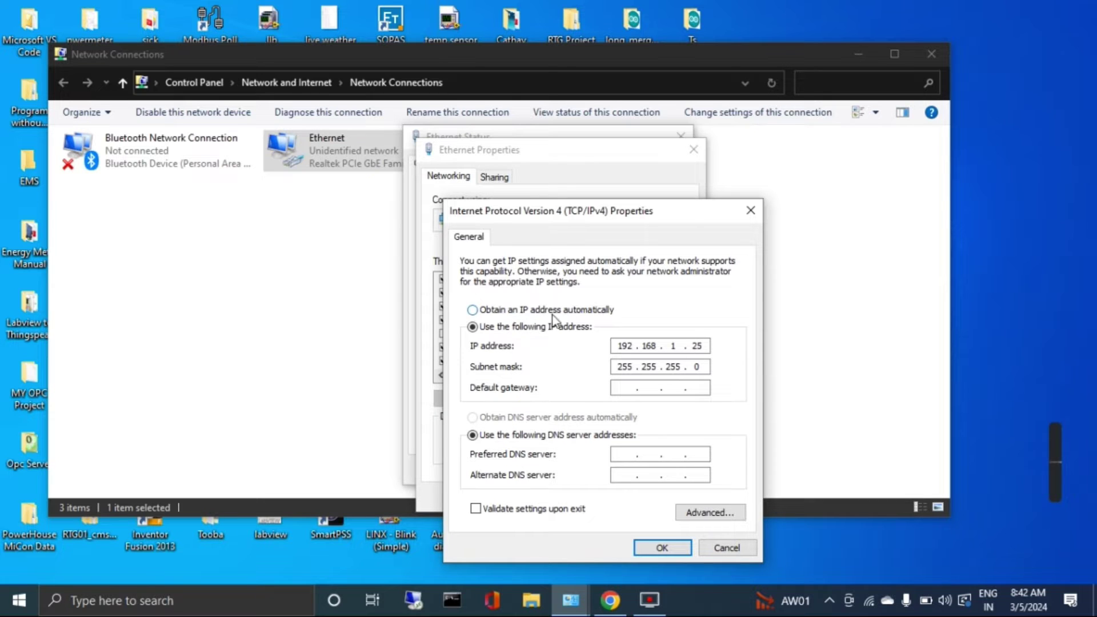
Compare the PC's static address 192.168.1.25 with the device's 192.168.1.20, then accept with OK.
double_click(619, 346)
drag(703, 348, 692, 346)
click(618, 608)
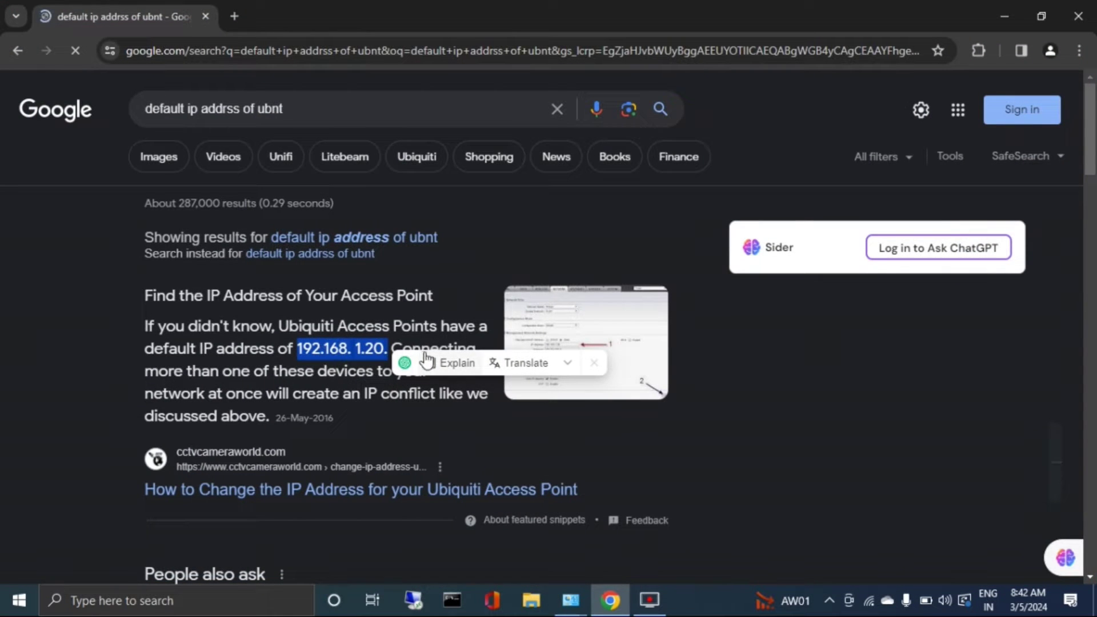
click(1001, 14)
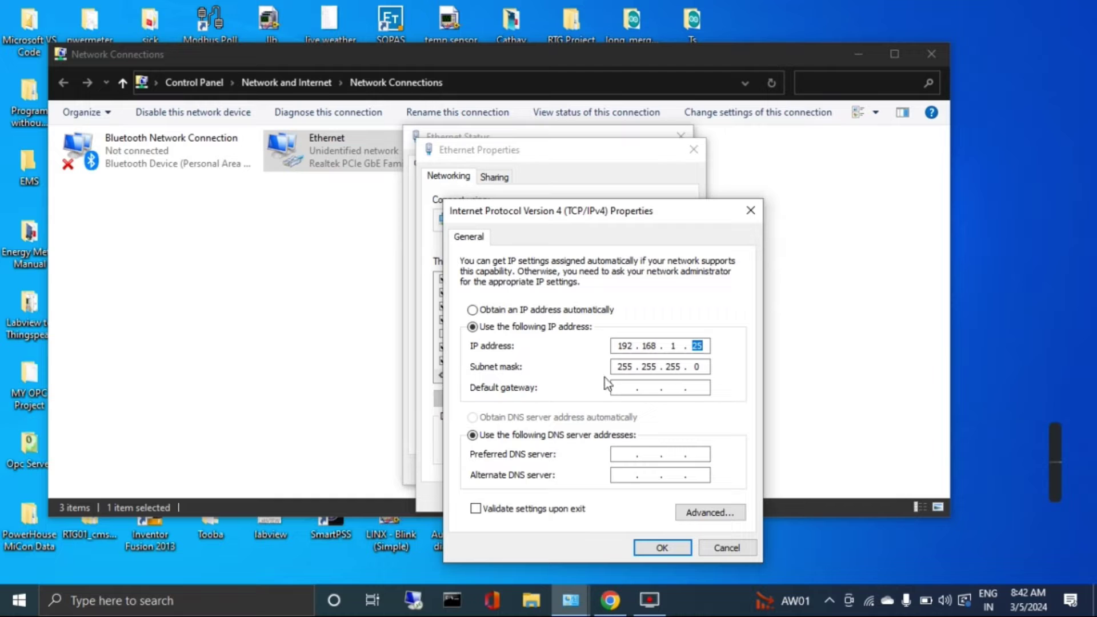
click(662, 547)
click(457, 601)
Ping 192.168.1.20 in Command Prompt and get four replies with 0% loss.
text(ping 192.168.1.)
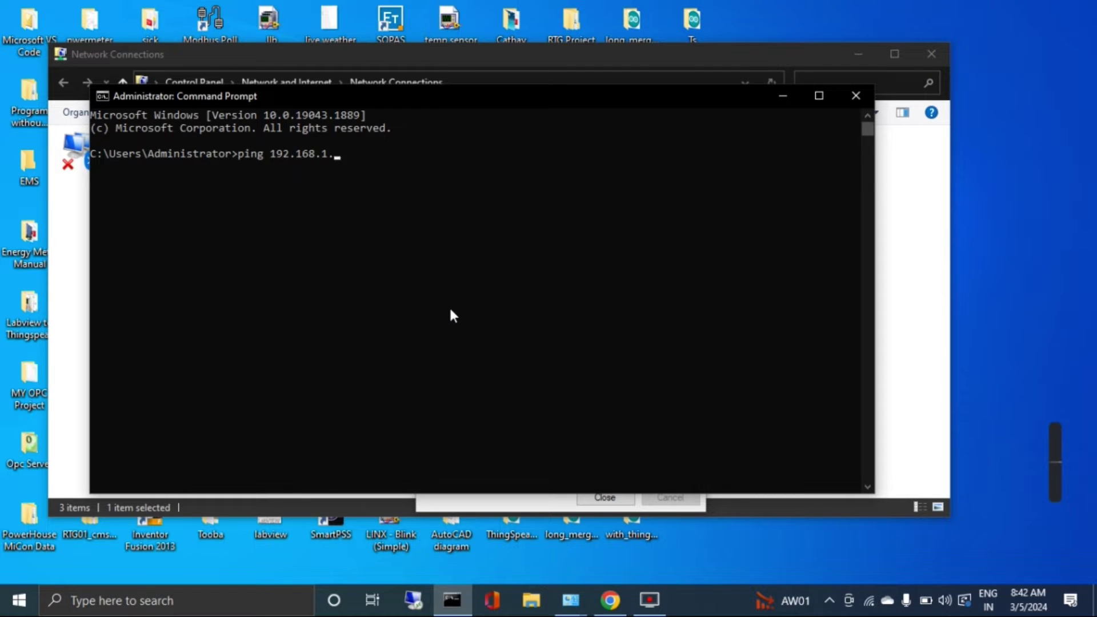
text(20)
key(Return)
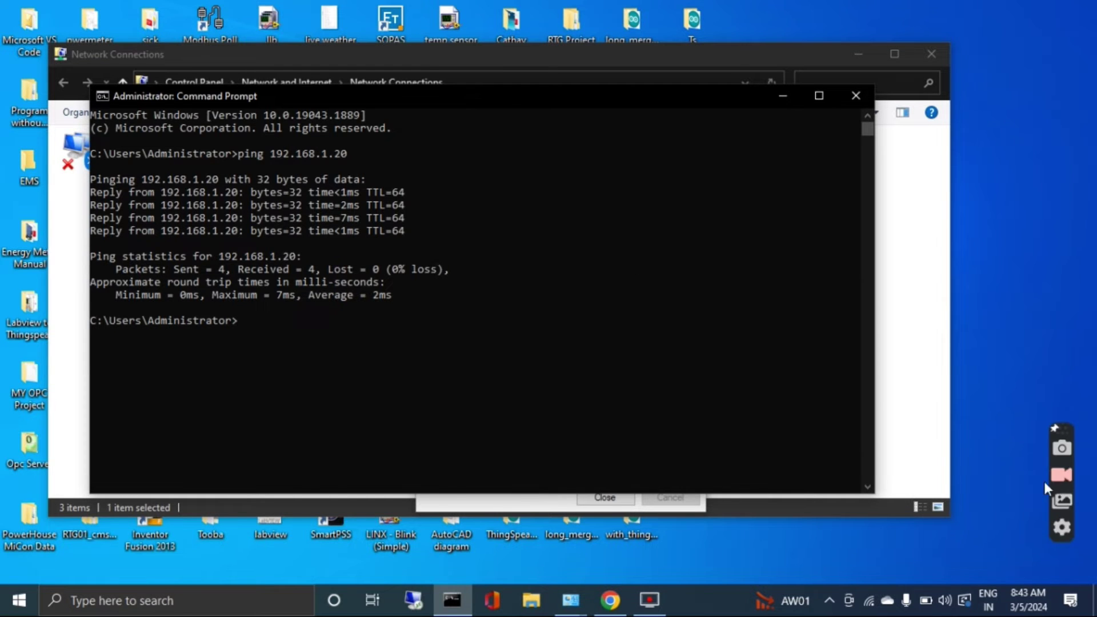
key(super+d)
Locate RTG09(Master01) in D:\RTG-AP-Setting\Master01(SSID-RRRT)(Monora side) in File Explorer.
click(532, 601)
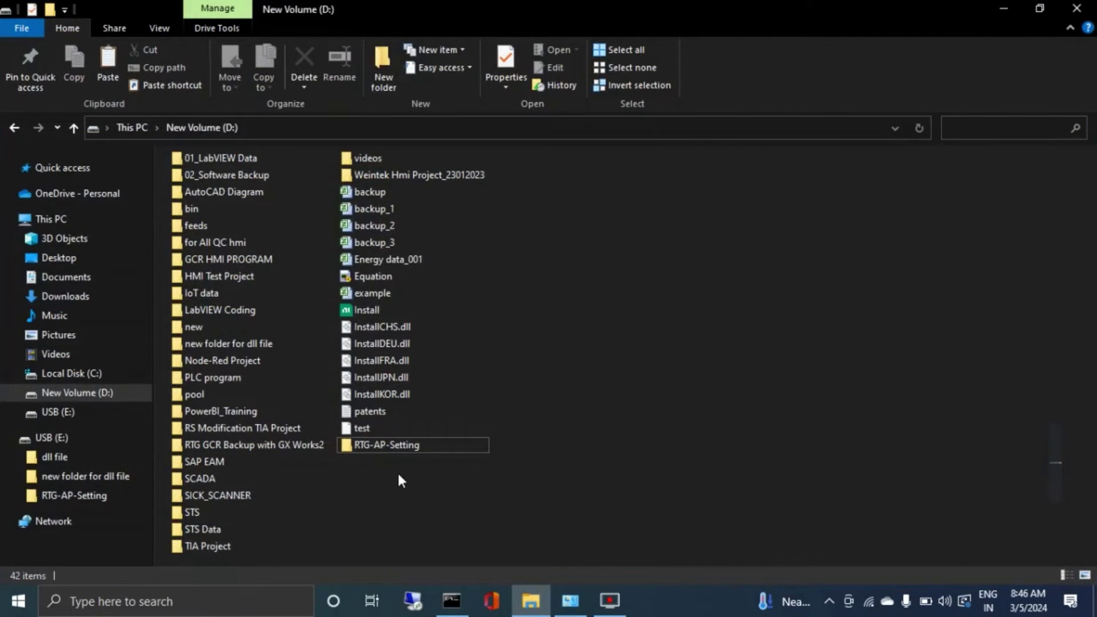
click(374, 446)
double_click(374, 446)
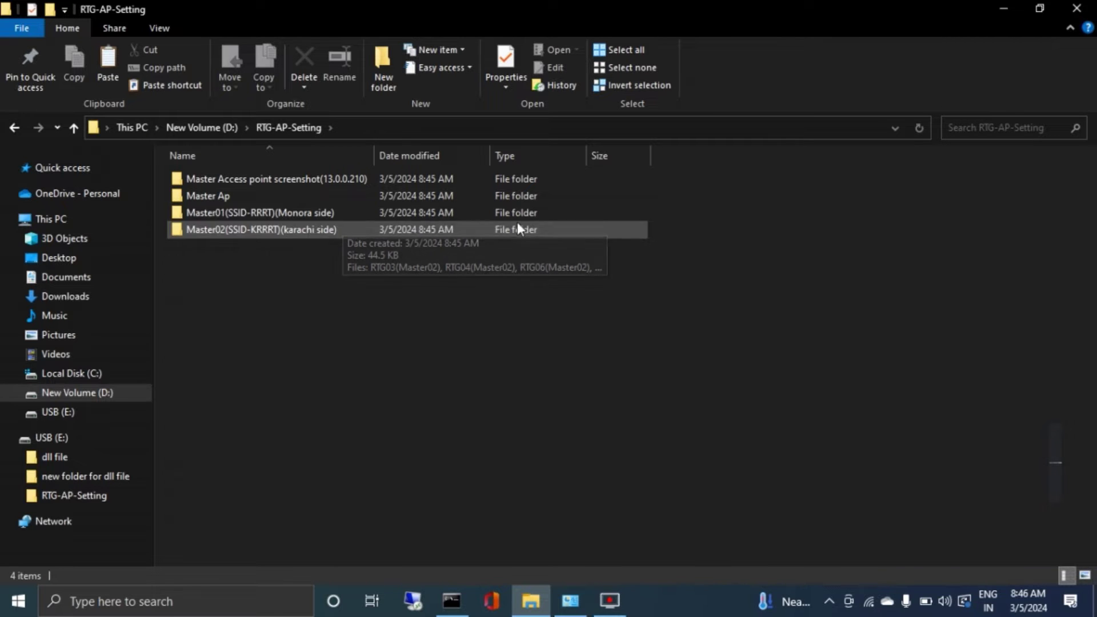
double_click(332, 217)
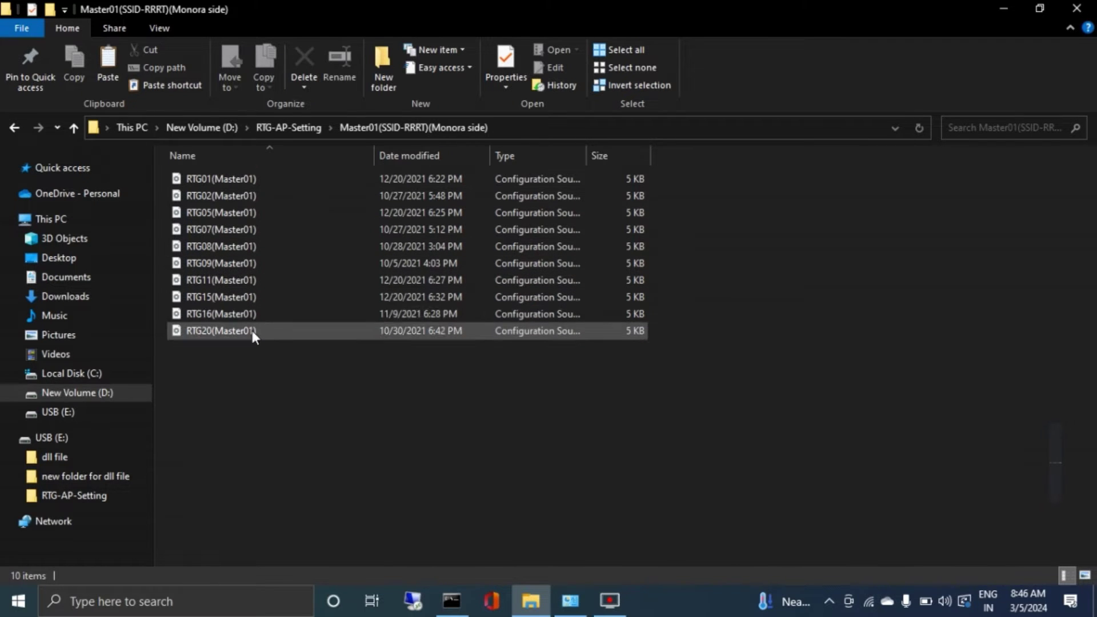
click(230, 266)
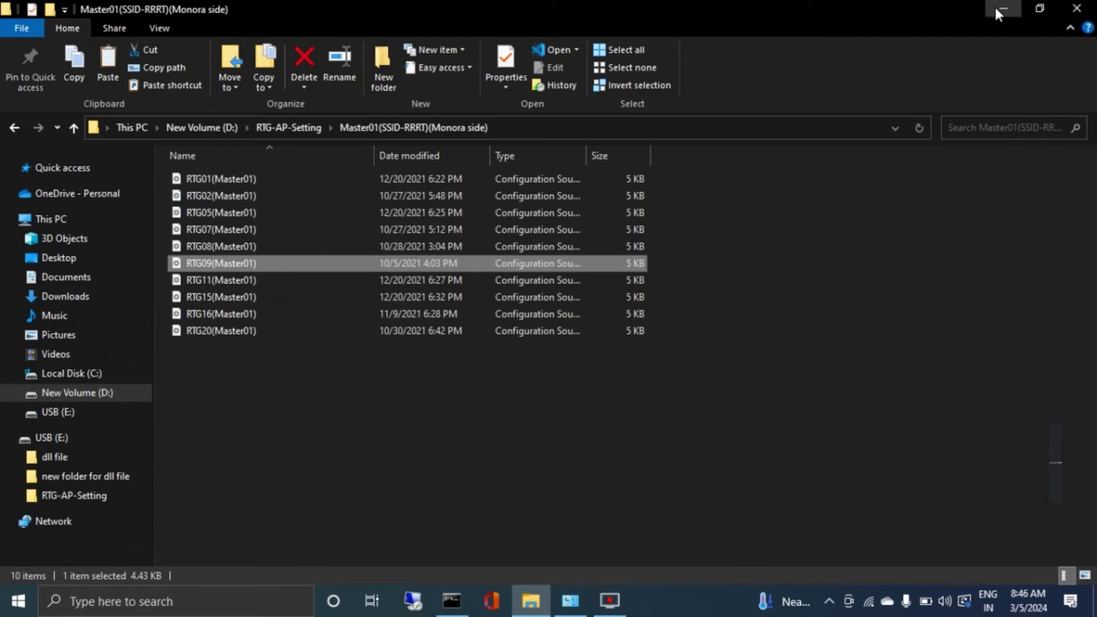
Minimize File Explorer and refresh the desktop.
click(997, 10)
right_click(855, 99)
click(879, 146)
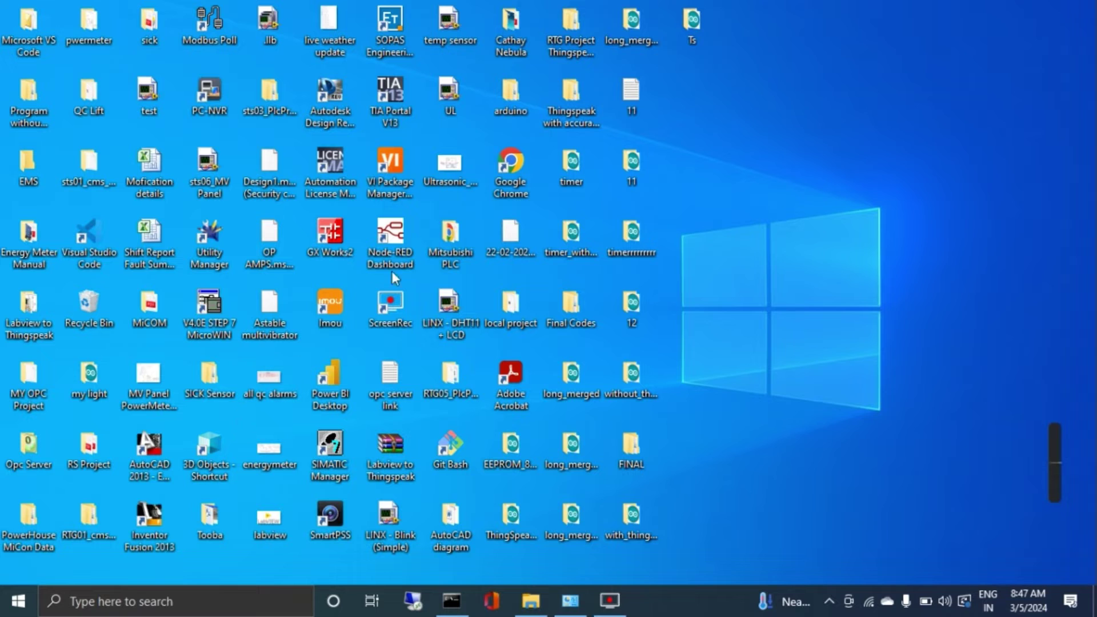
Launch Chrome and browse to 192.168.1.20 to reach the airOS login page.
double_click(502, 166)
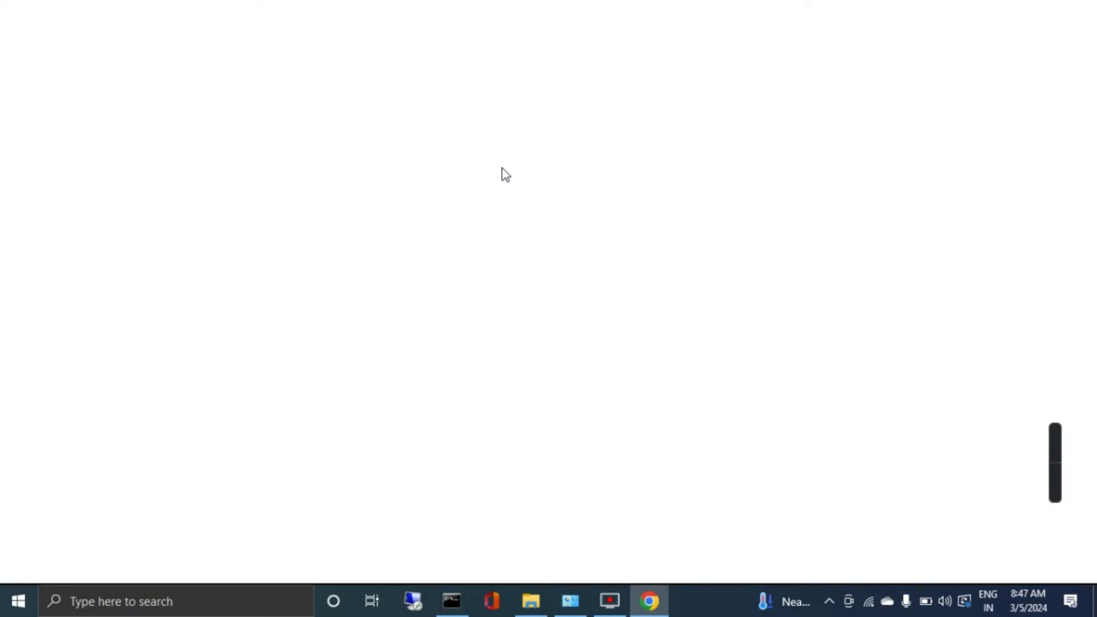
click(209, 51)
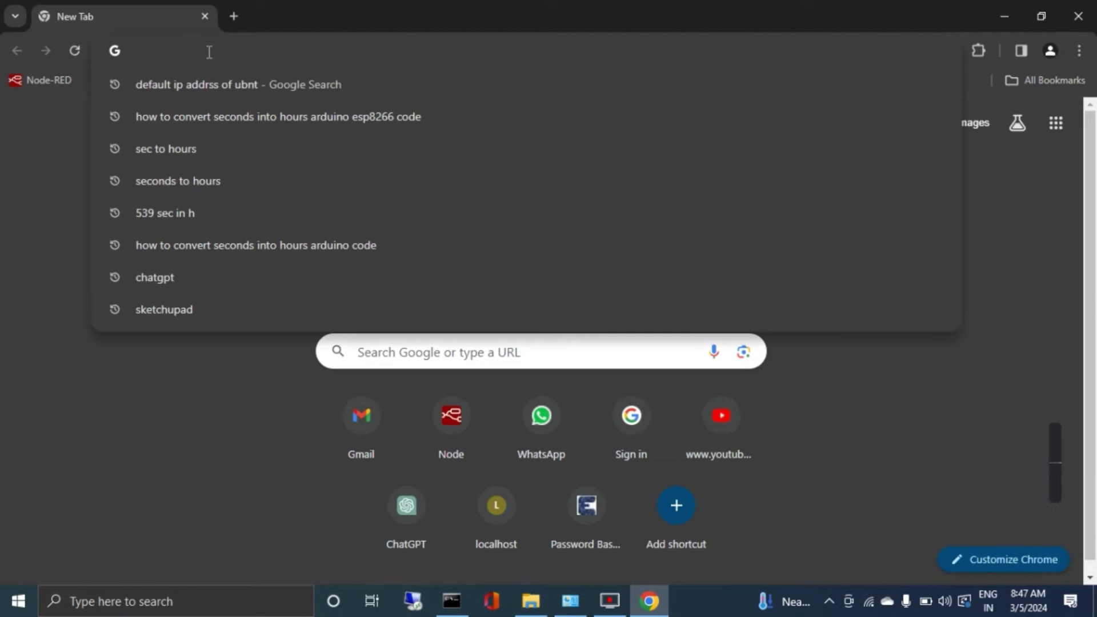
text(192.16)
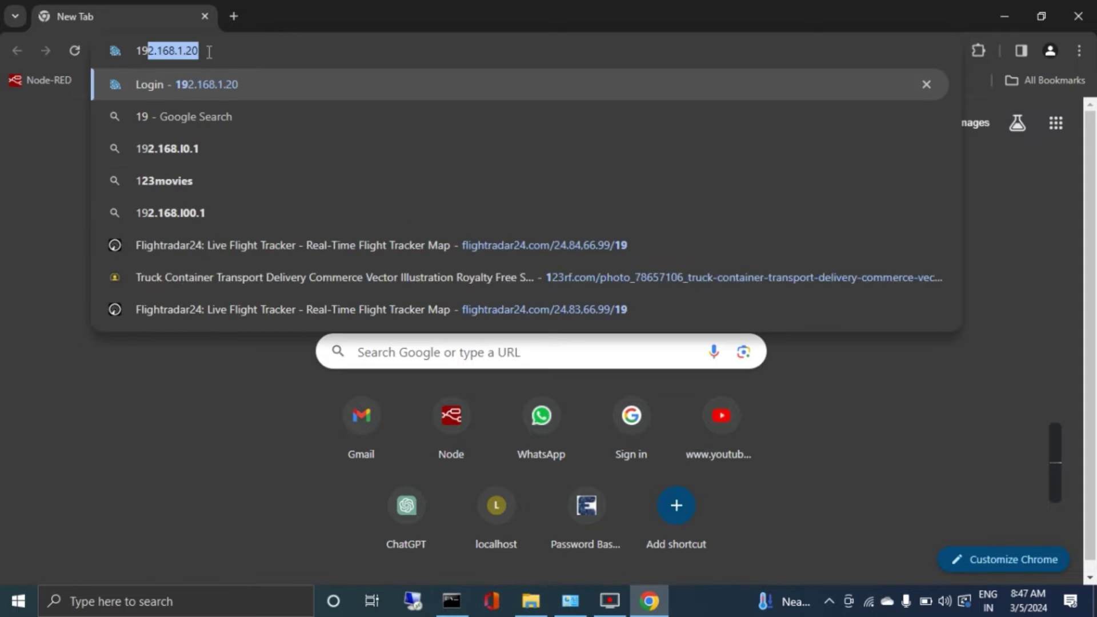
text(8.1.20)
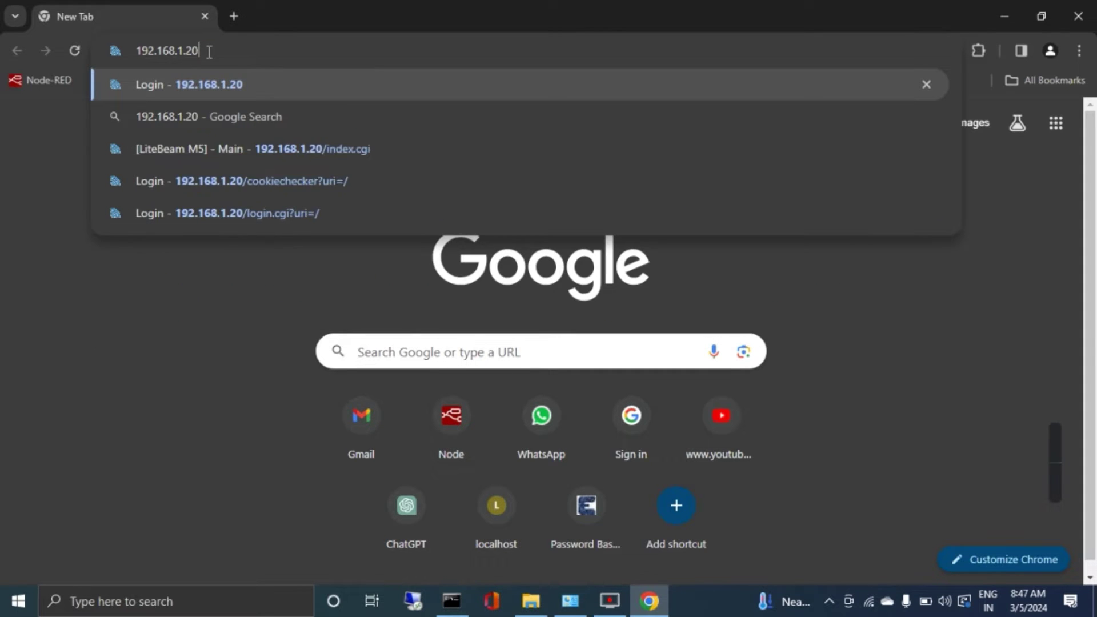
key(Return)
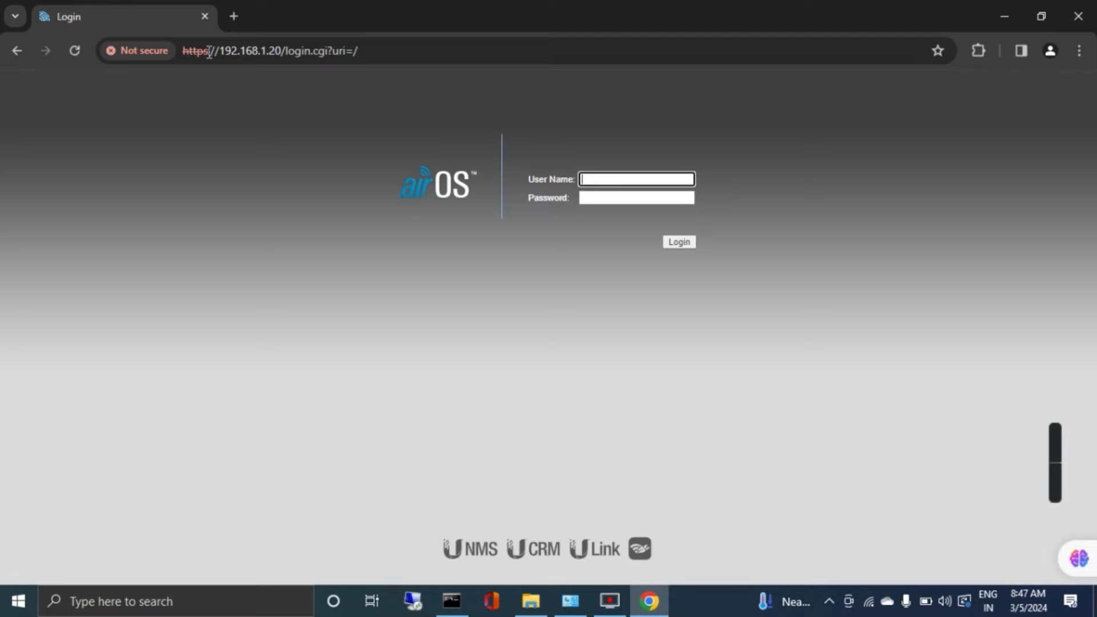
Log in to airOS with the default user name and password.
text(ubnt)
key(Tab)
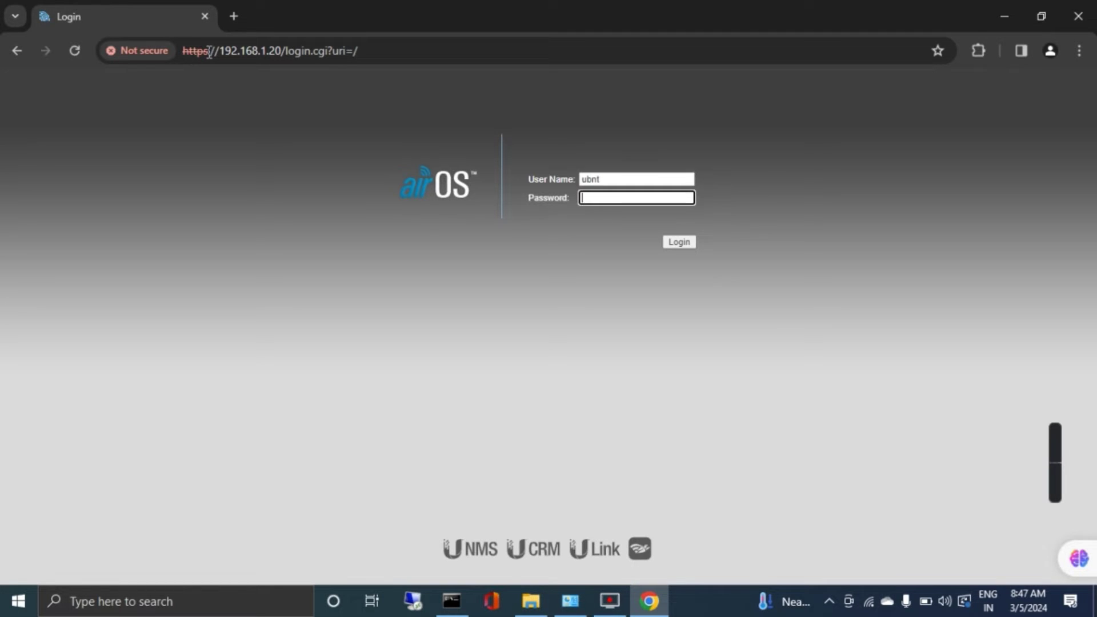
text(ubnt)
key(Return)
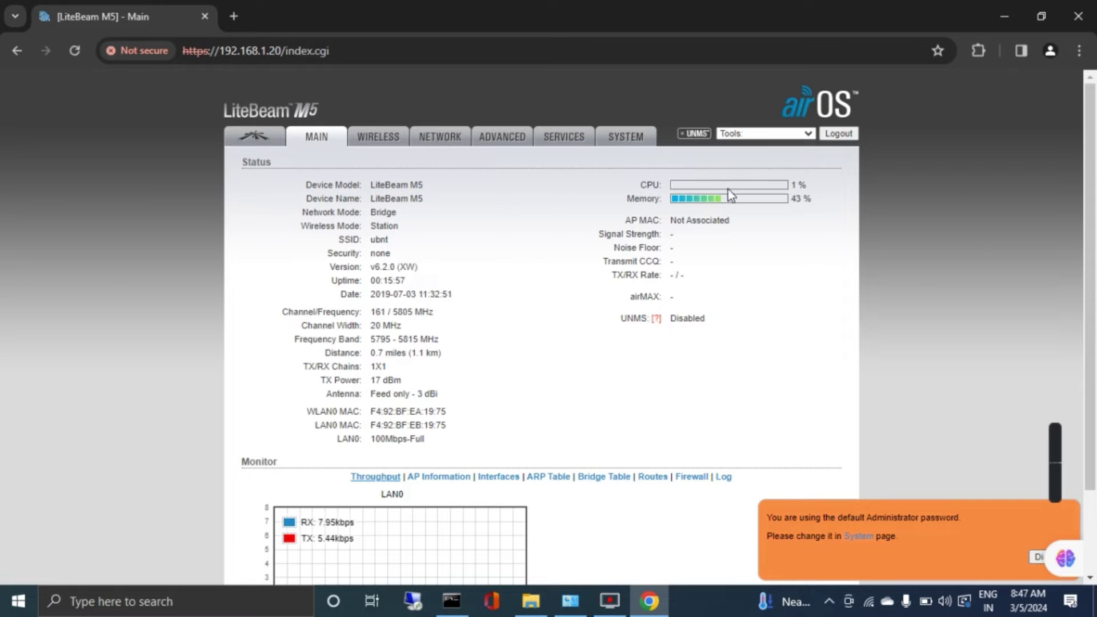
drag(1095, 431, 1095, 363)
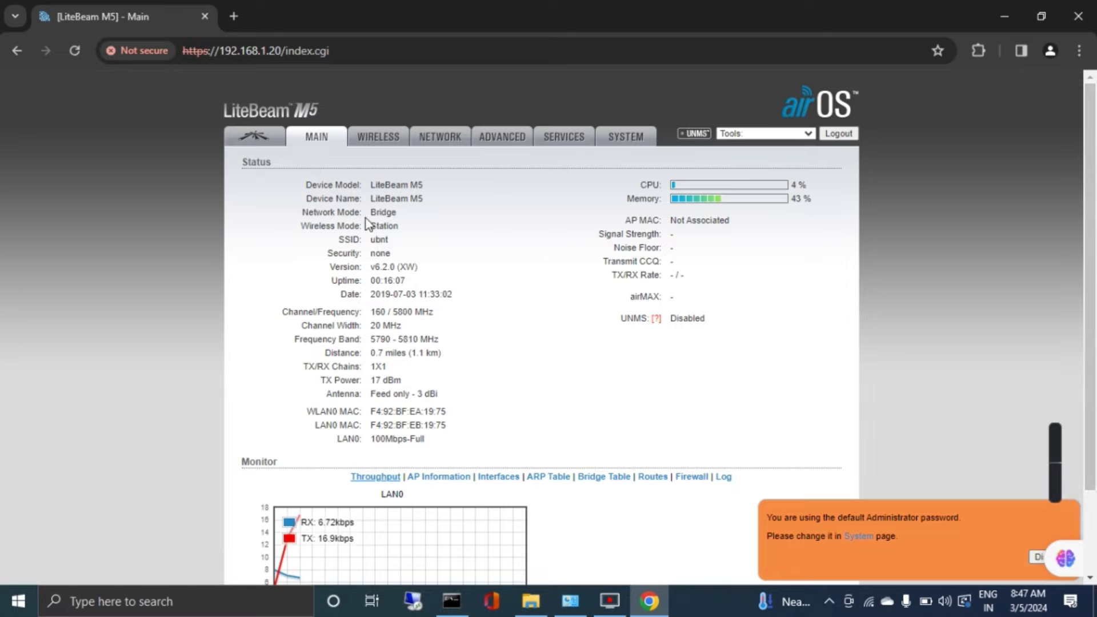
Review the Wireless modes, Network and Main status pages, dismissing the default-password warning.
click(377, 140)
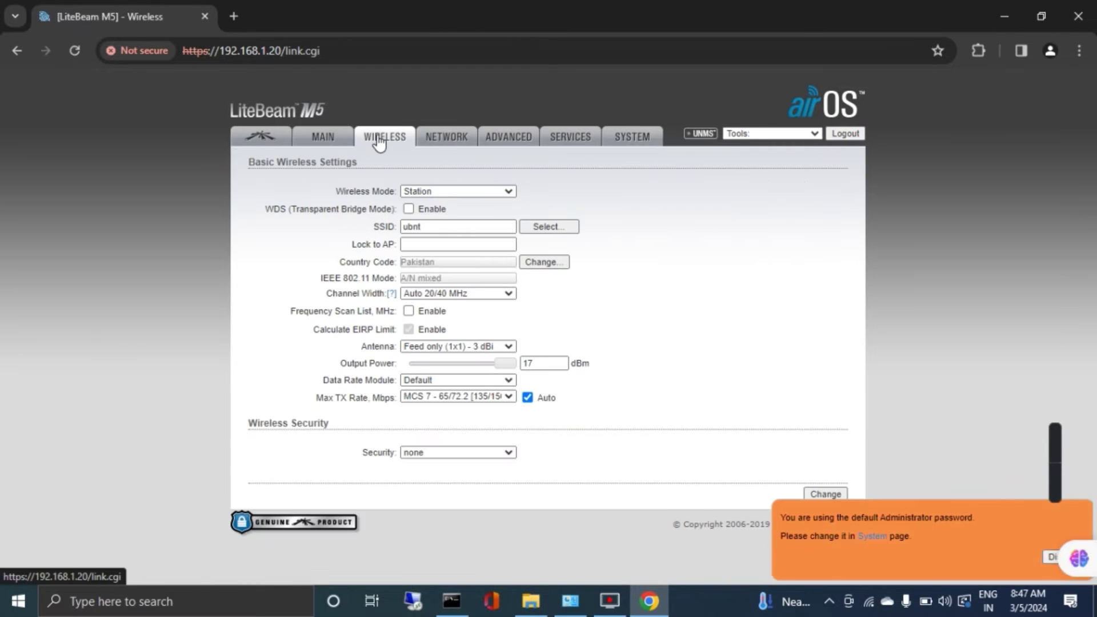
click(498, 193)
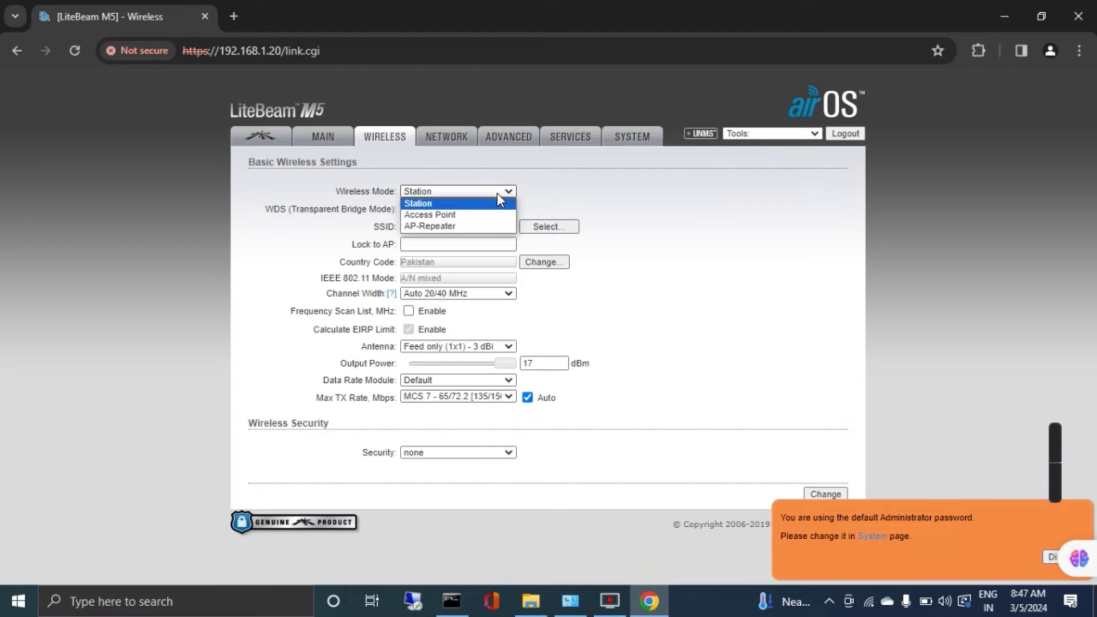
click(450, 141)
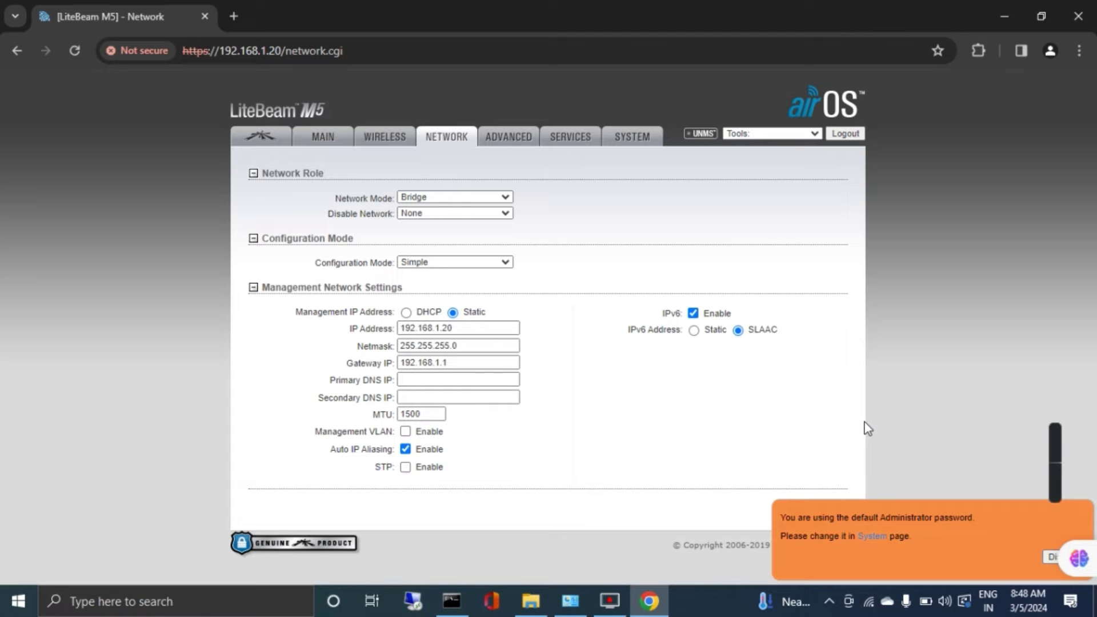
click(335, 144)
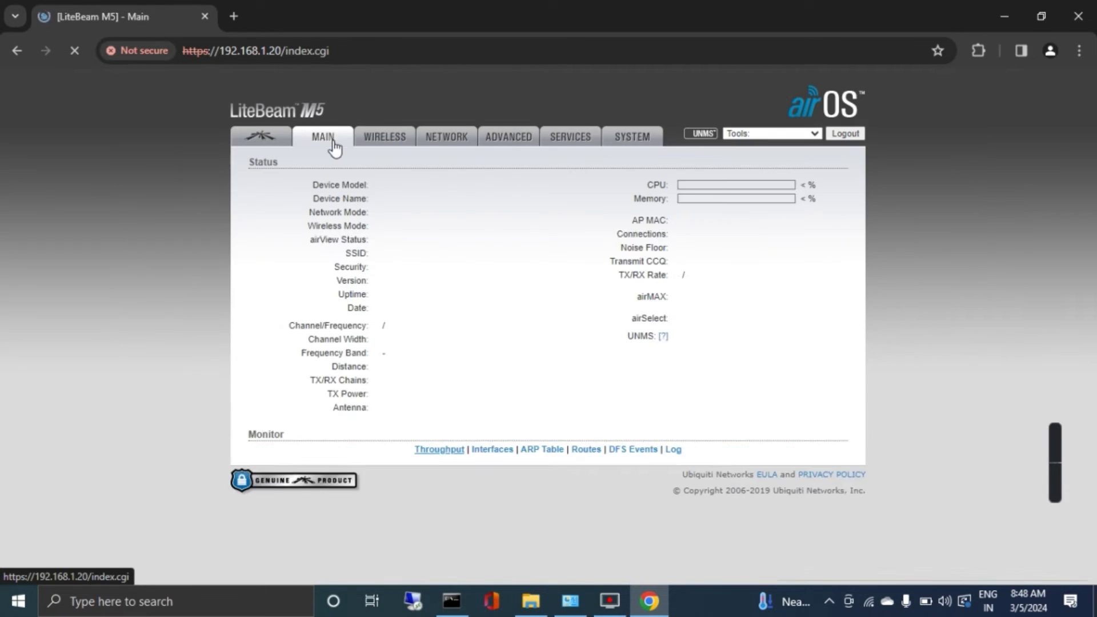
scroll(544, 284, down, 1)
scroll(544, 285, down, 1)
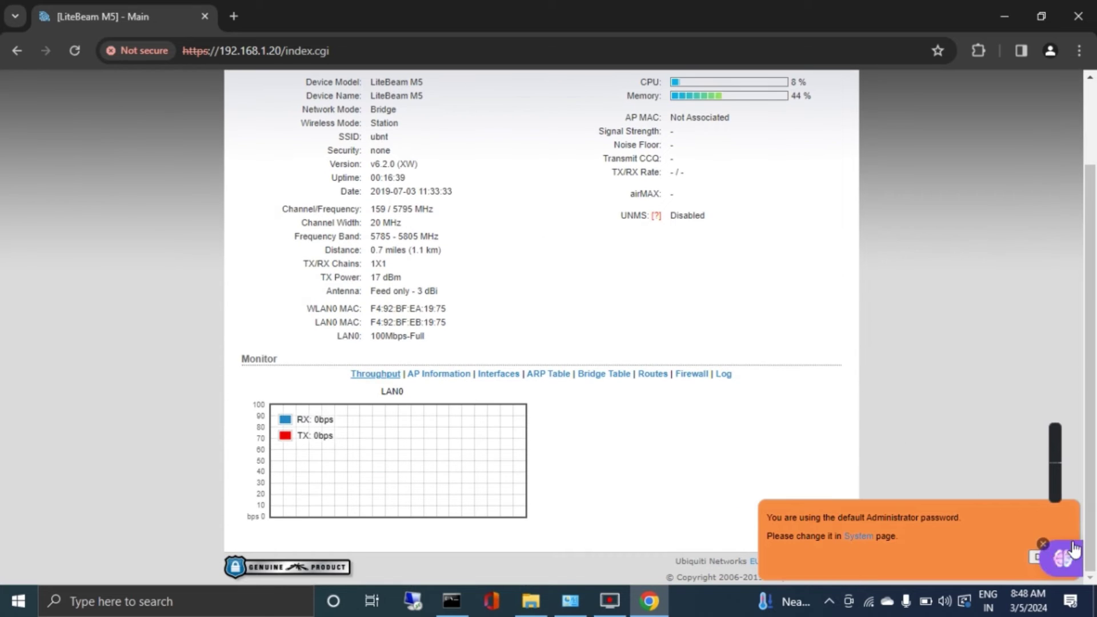
click(1037, 560)
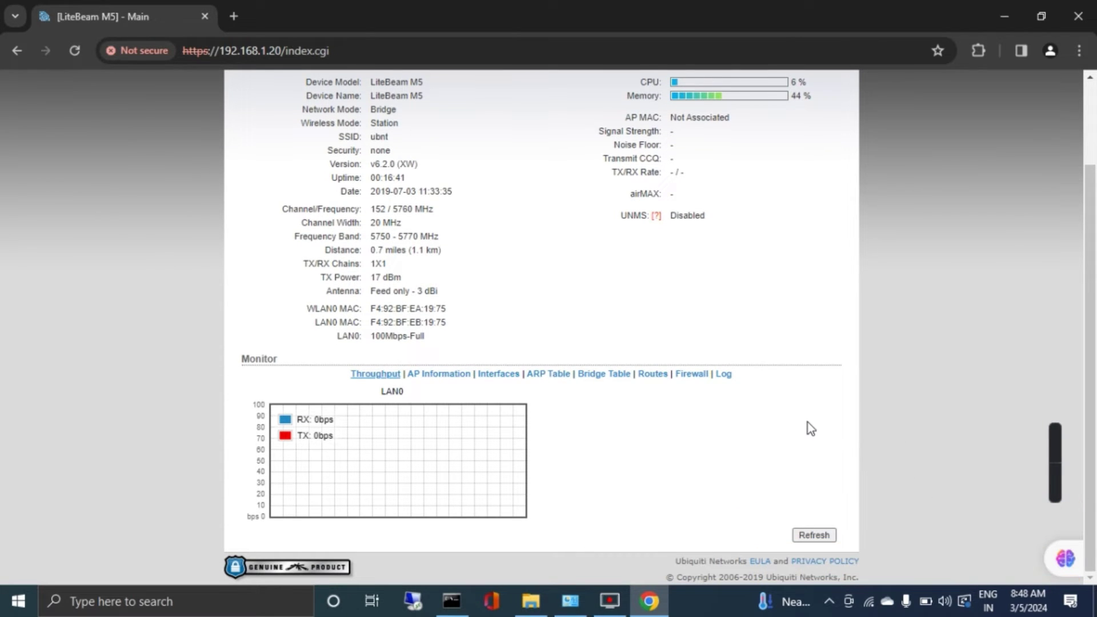
scroll(808, 422, up, 2)
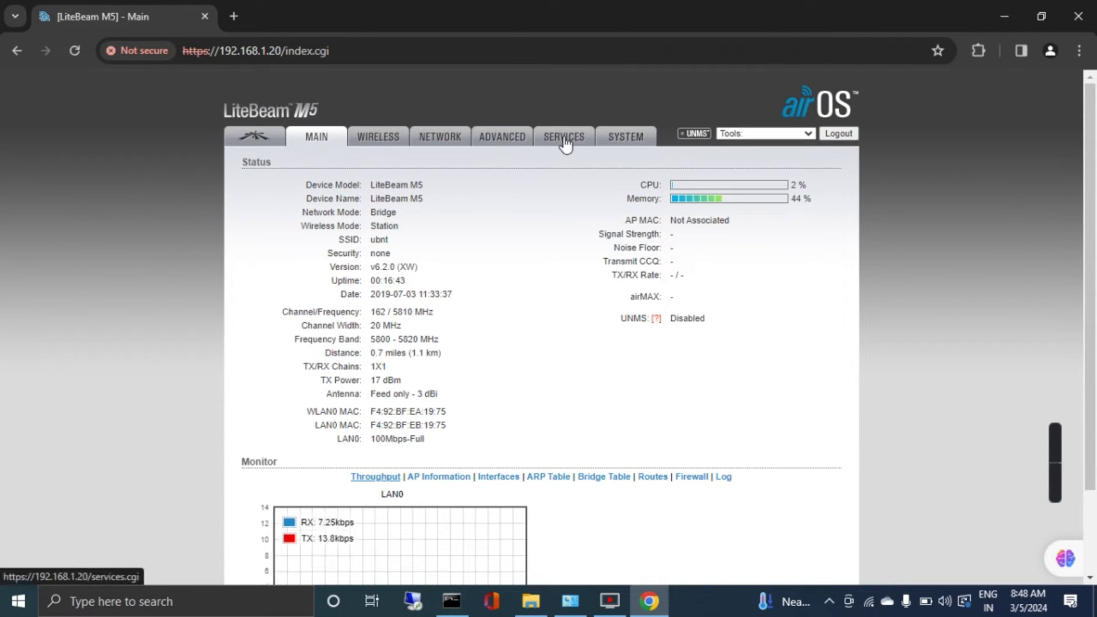
Revisit the Network and Wireless pages, look over Services, then open the System page.
click(437, 140)
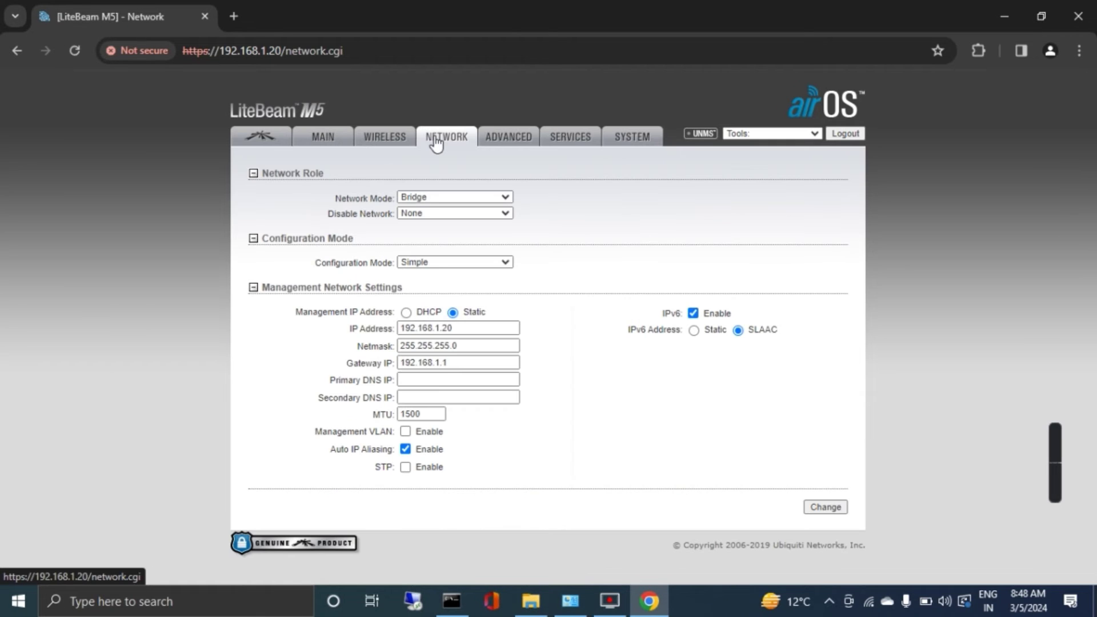
click(392, 140)
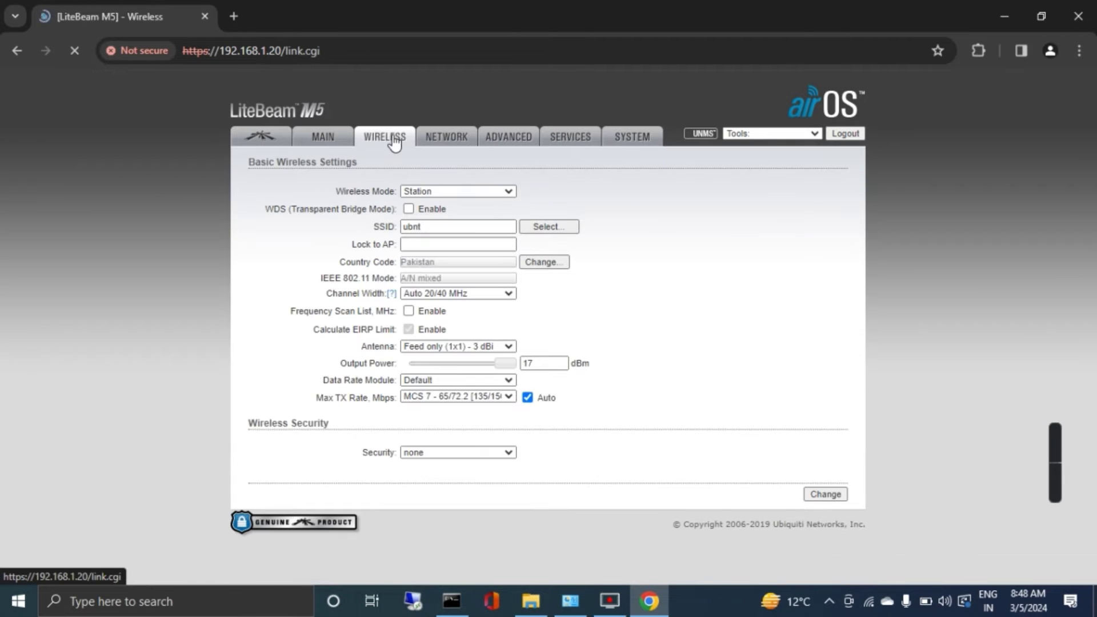
click(570, 136)
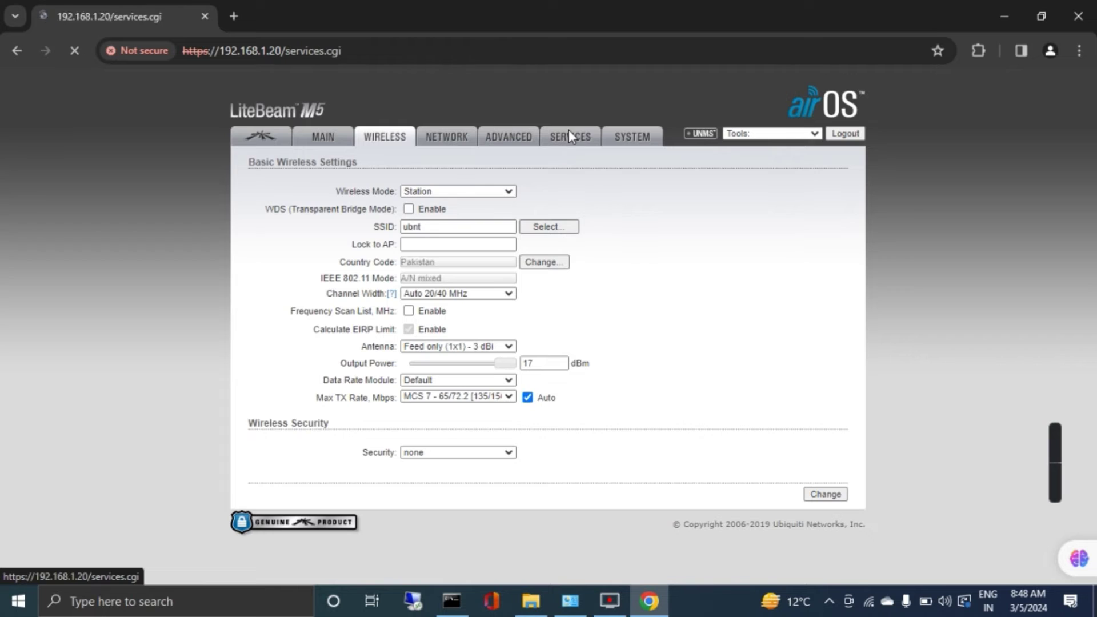
scroll(614, 237, down, 2)
scroll(616, 239, down, 3)
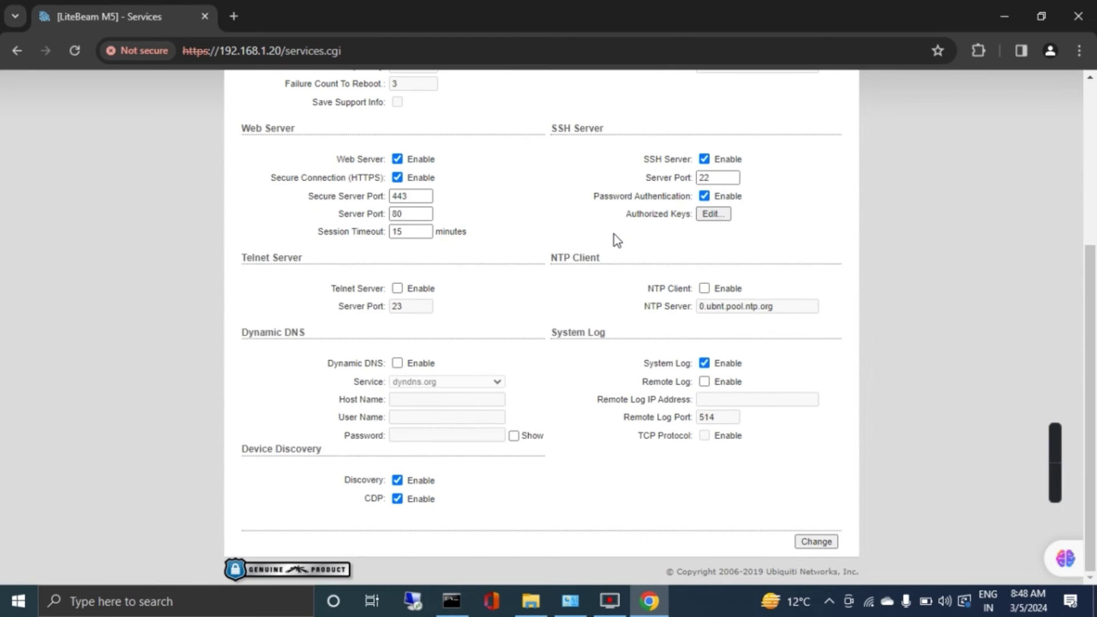
scroll(615, 234, up, 5)
click(629, 139)
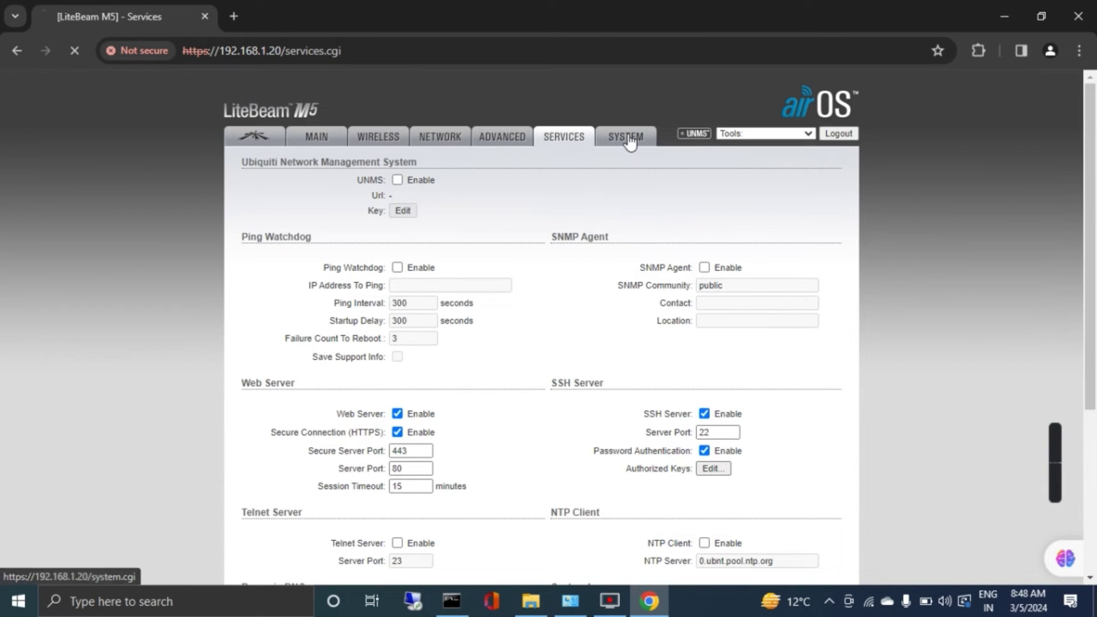
scroll(611, 280, down, 2)
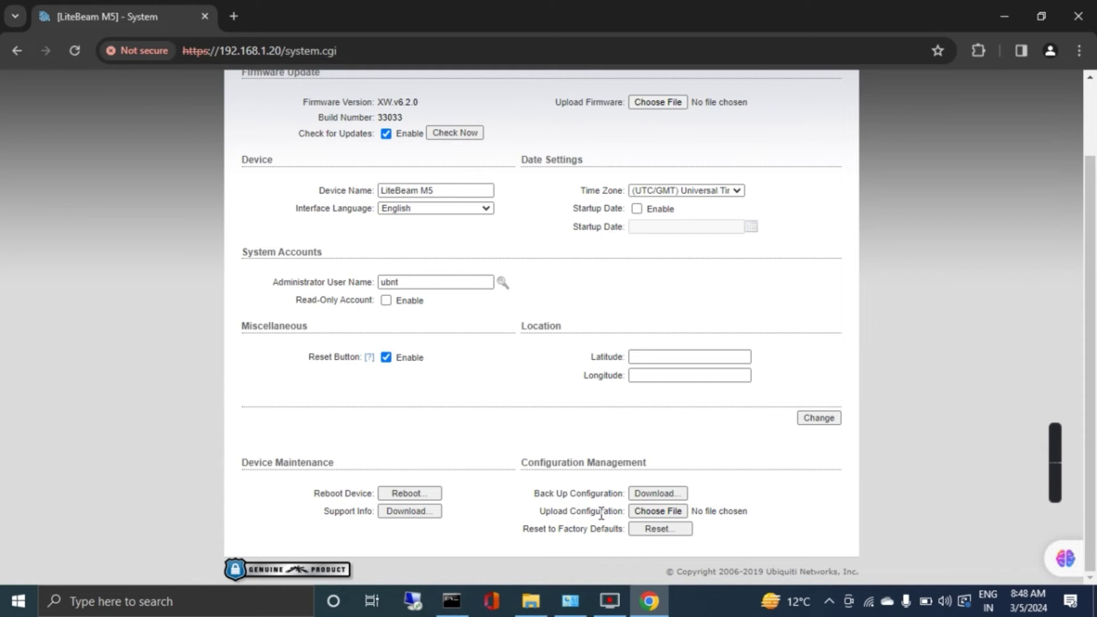
Choose RTG09(Master01).cfg from USB (E:) > RTG-AP-Setting > Master01(SSID-RRRT)(Monora side) for upload.
click(653, 511)
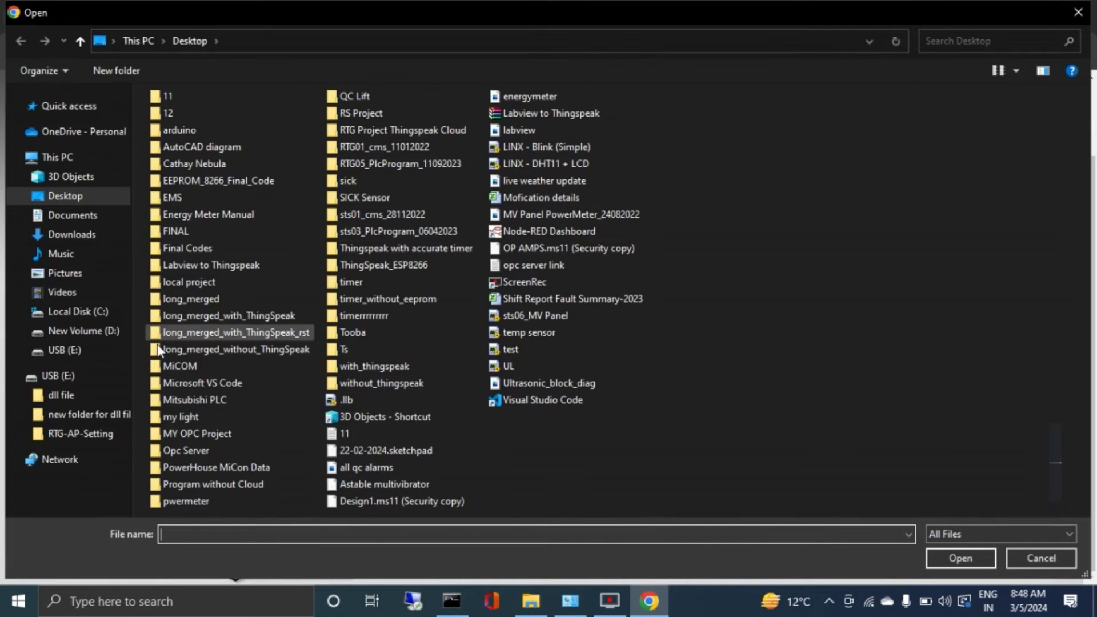
click(70, 377)
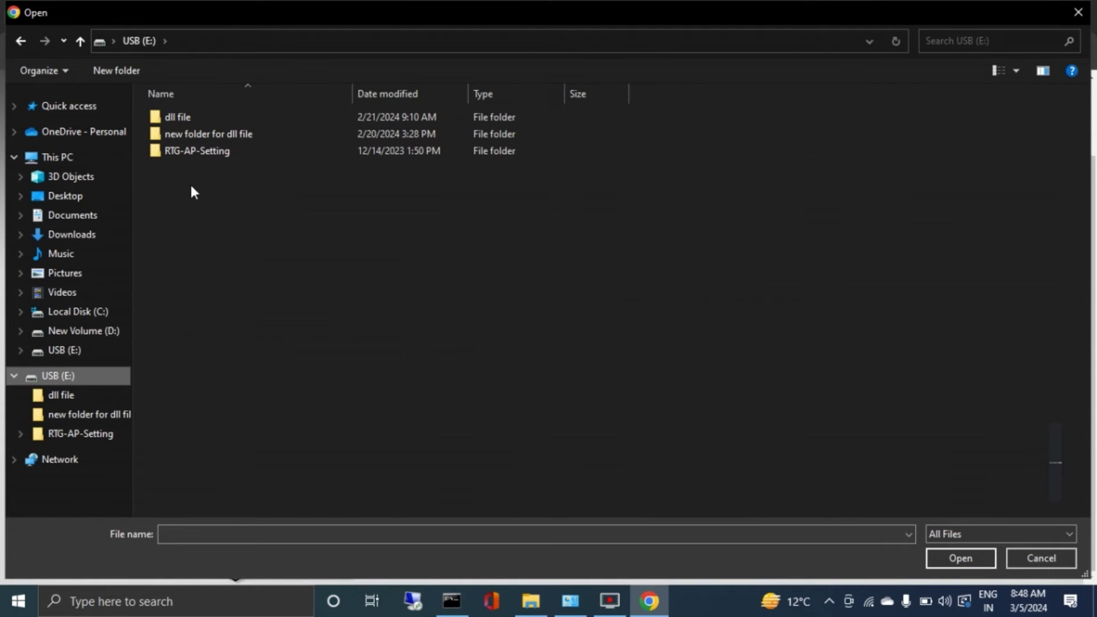
double_click(200, 152)
double_click(226, 152)
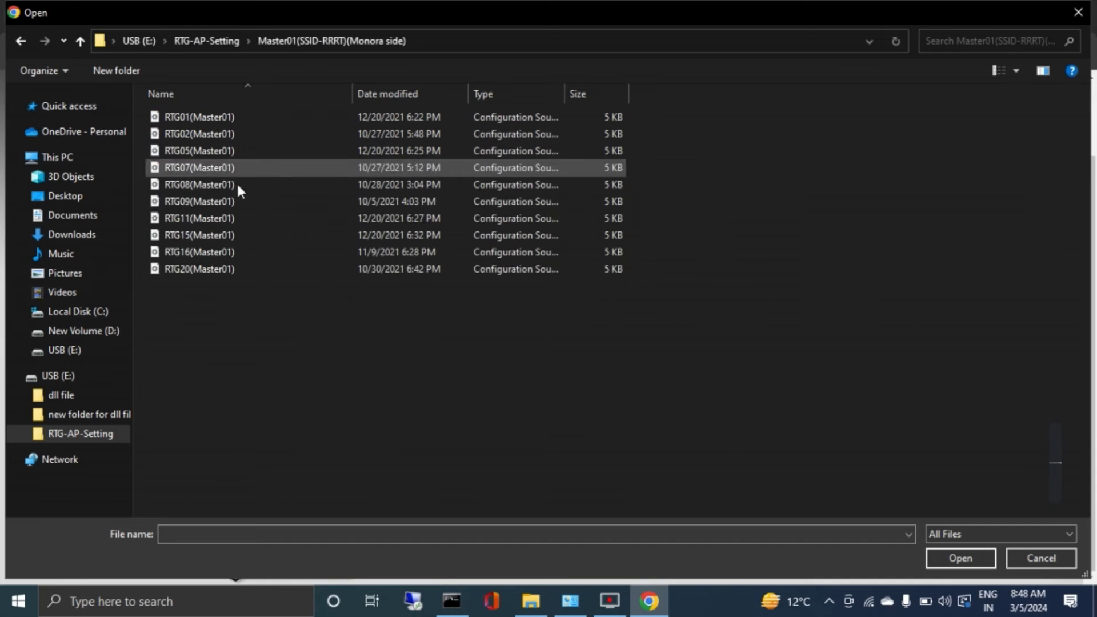
click(203, 201)
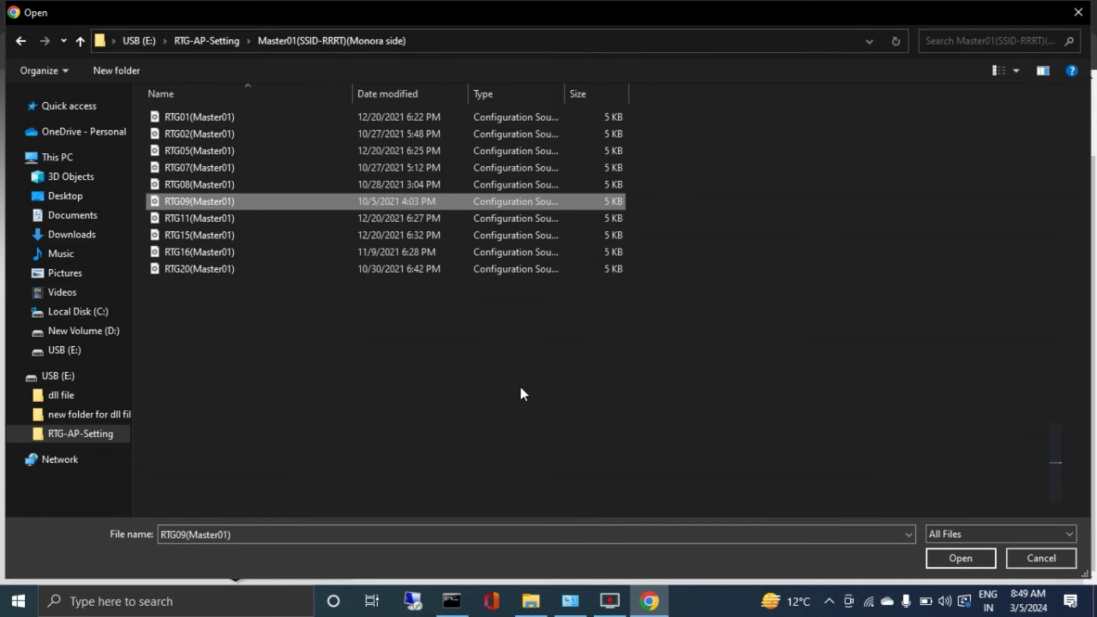
click(968, 560)
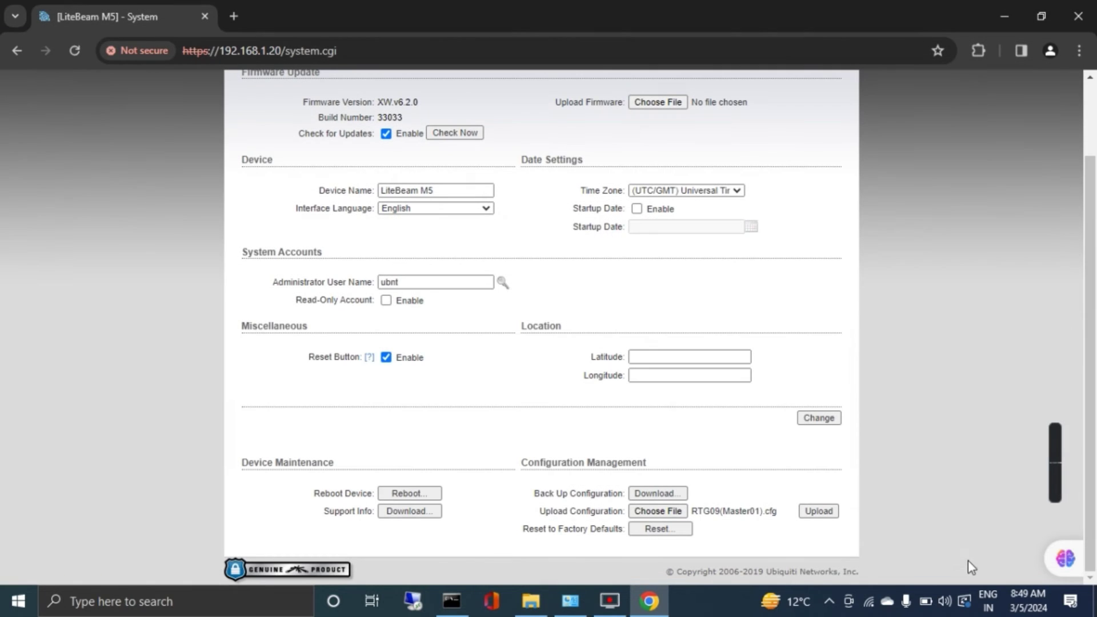
Upload and apply the RTG09 configuration, moving the device to RTG9 at 13.0.0.119.
click(819, 511)
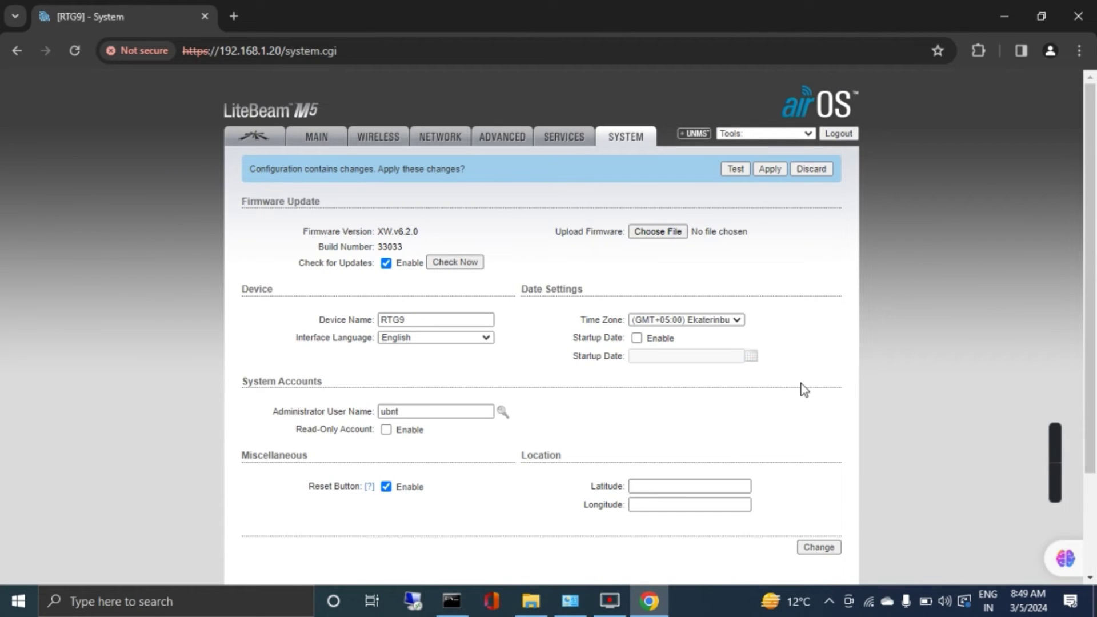
click(766, 169)
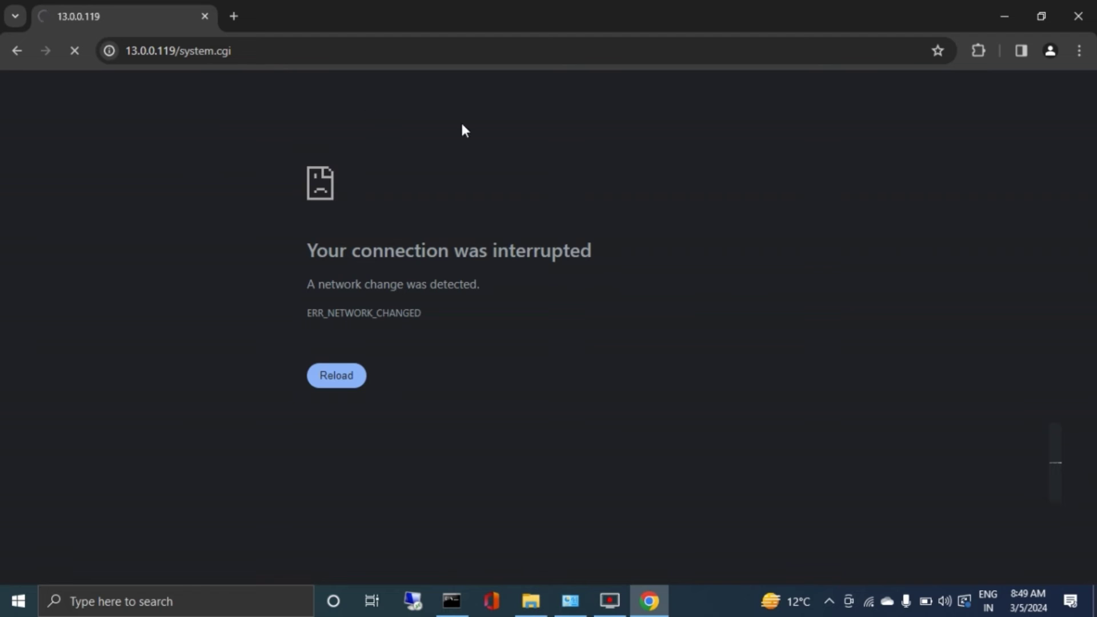
Re-run 'ping 192.168.1.20' and confirm it now returns 'Destination host unreachable'.
click(461, 596)
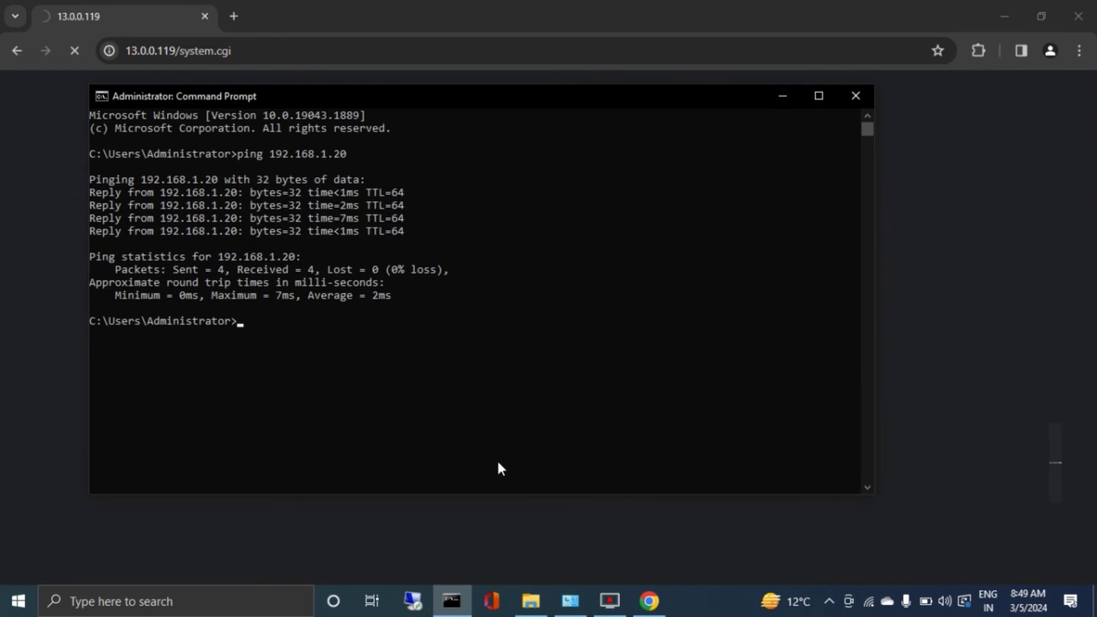
key(Up)
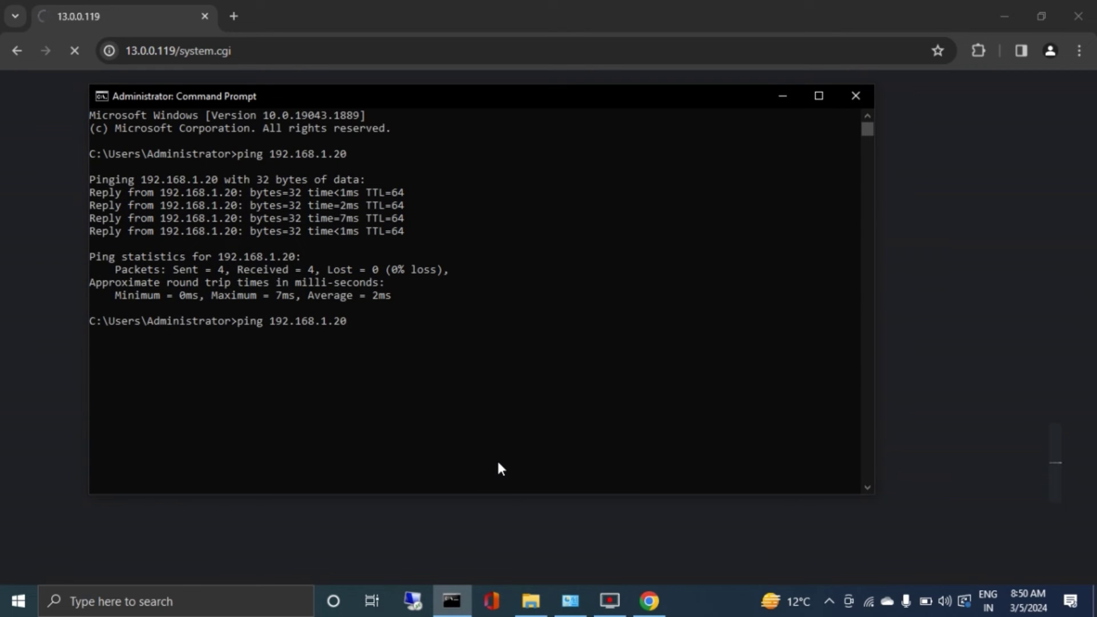
key(Return)
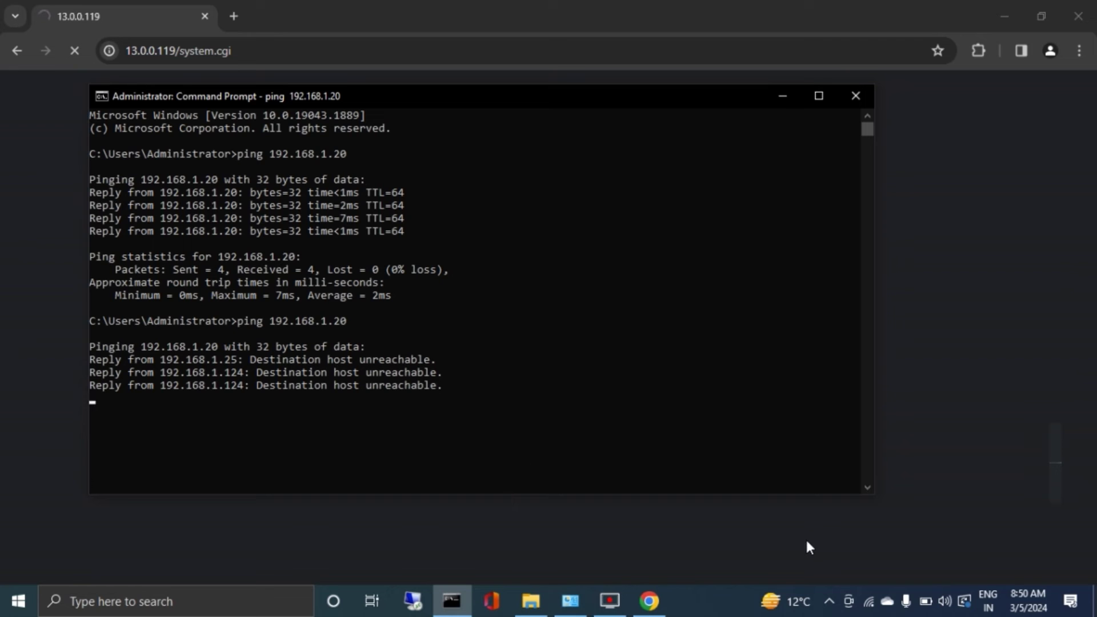
click(570, 601)
Set the Ethernet adapter's IPv4 to static 13.0.0.250 with mask 255.0.0.0.
double_click(347, 156)
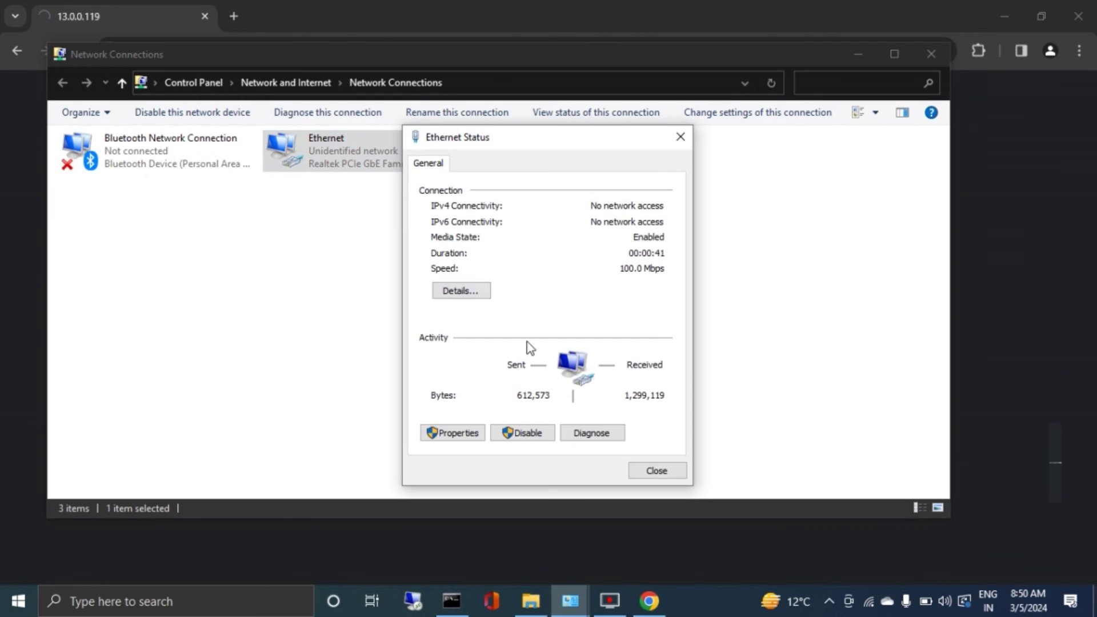
click(470, 434)
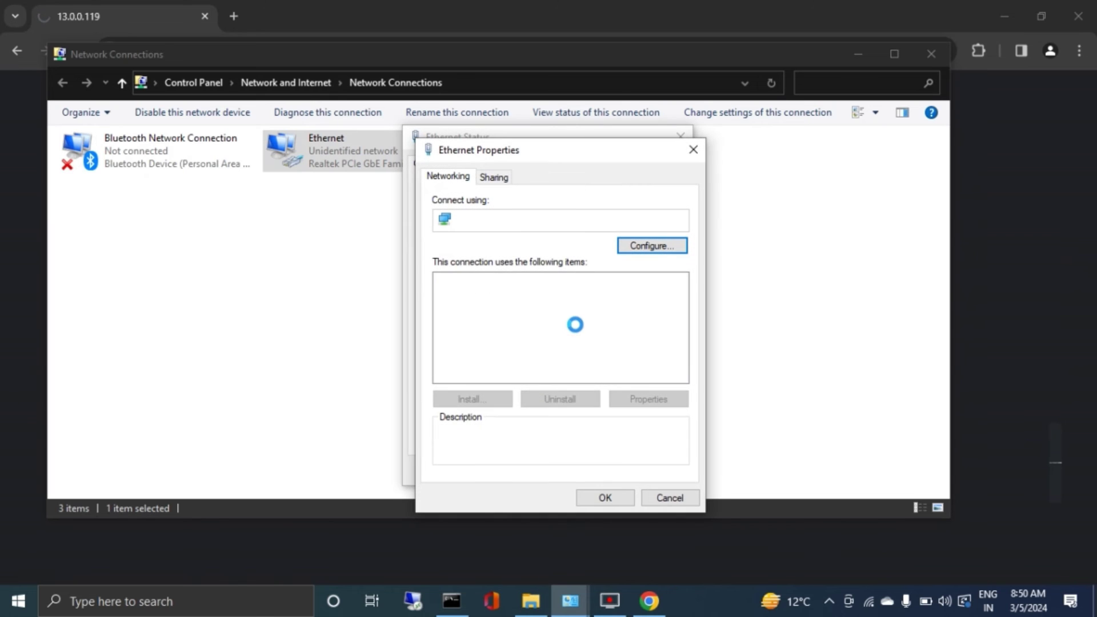
click(540, 322)
click(650, 399)
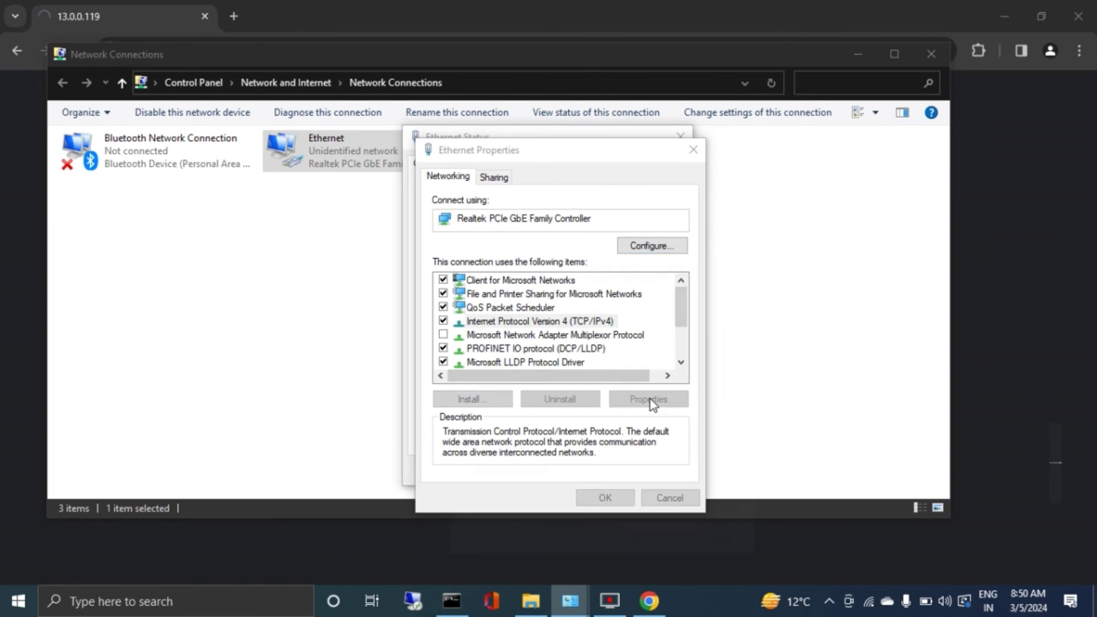
click(523, 310)
click(510, 329)
click(623, 346)
text(13 )
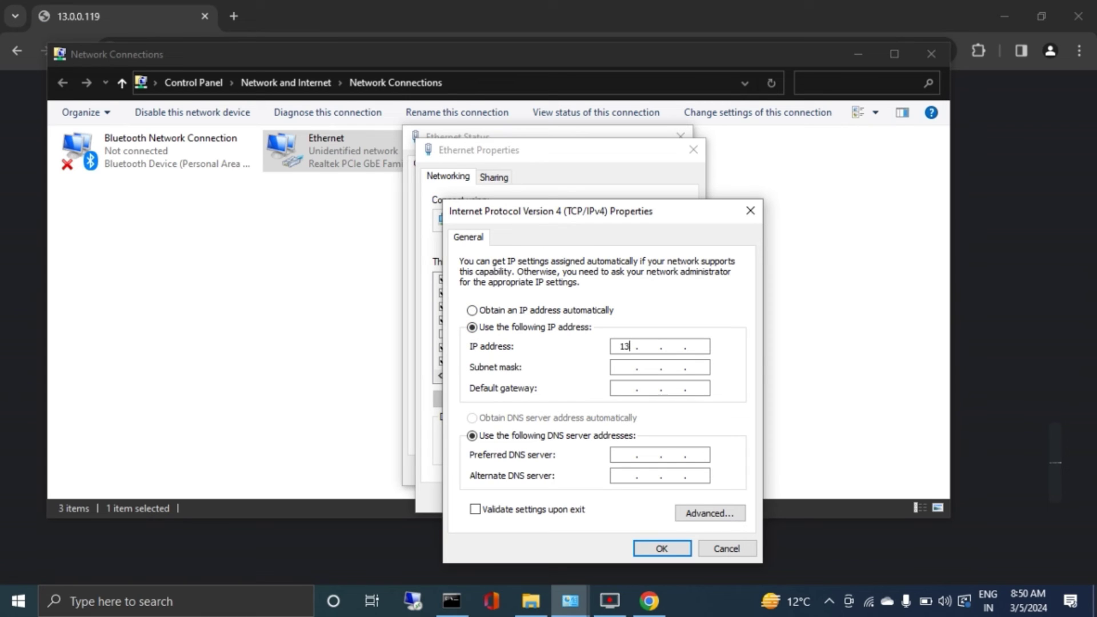
text(. 0 . 0 . 250)
click(618, 367)
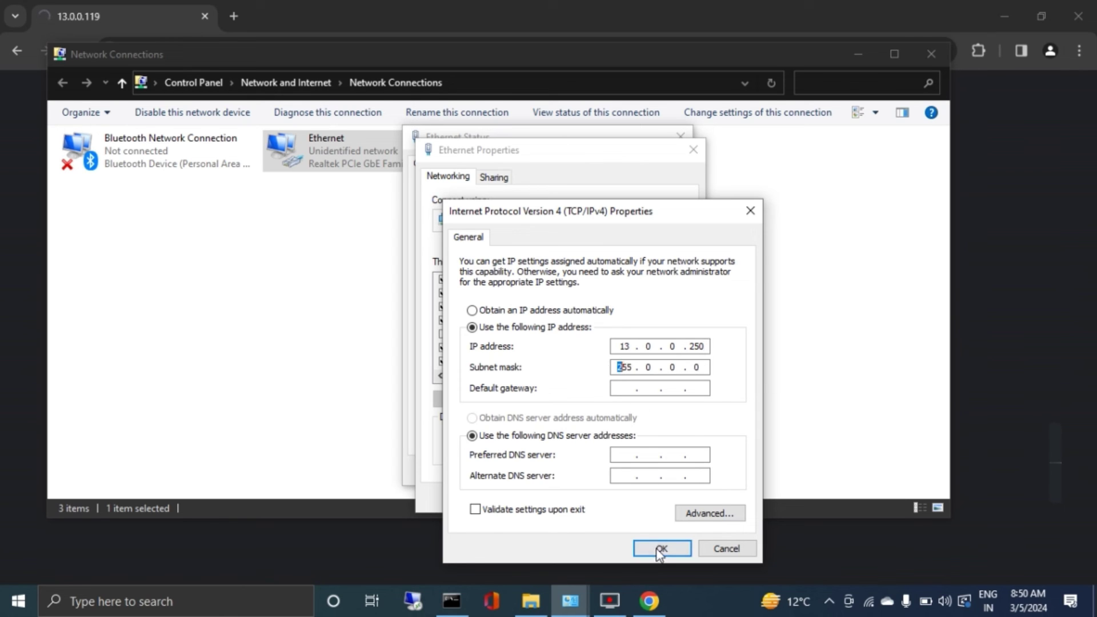
click(658, 547)
click(605, 498)
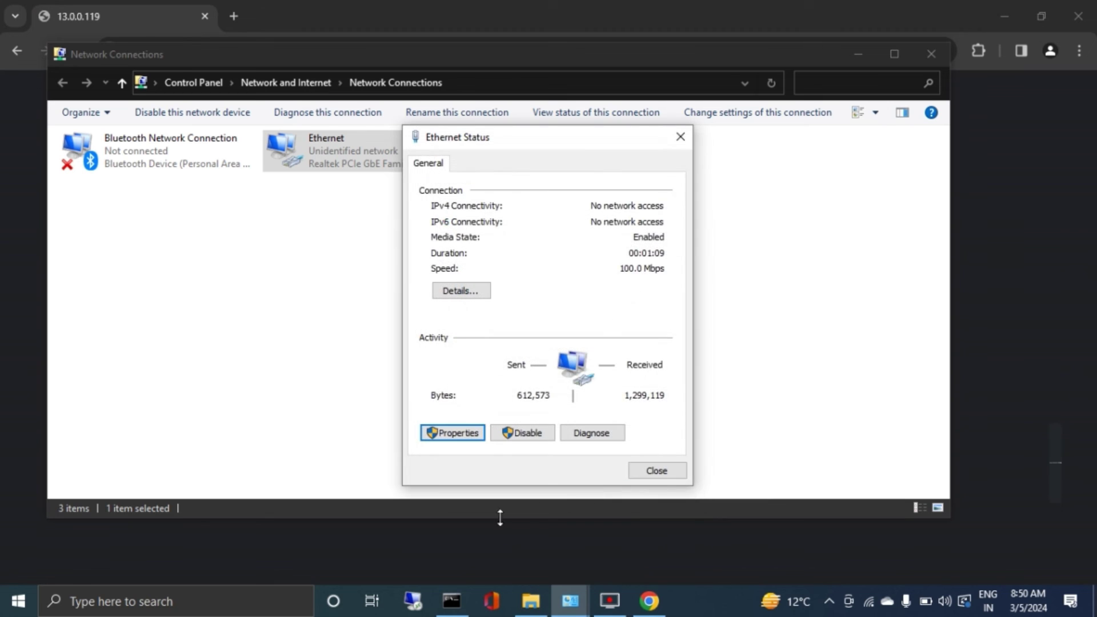
Ping the device's new address 13.0.0.119 and get a 1ms reply.
click(451, 600)
key(Up)
key(BackSpace)
key(BackSpace)
key(BackSpace)
key(BackSpace)
key(BackSpace)
key(BackSpace)
key(BackSpace)
key(BackSpace)
key(BackSpace)
key(BackSpace)
key(BackSpace)
text(3.0.0.119)
key(Return)
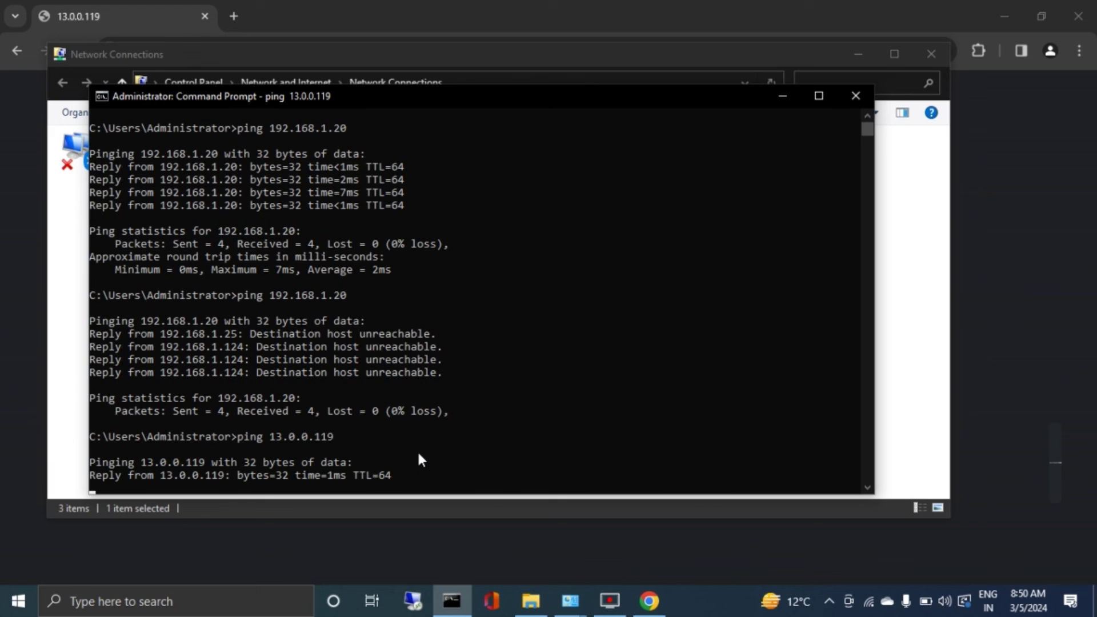